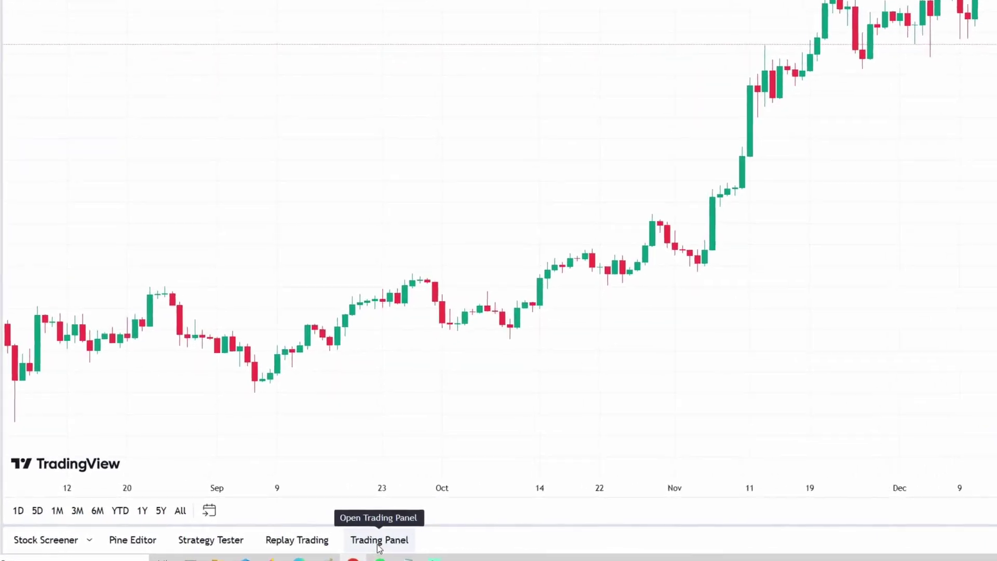
Step: Open TradingView's Brokers page in a new tab from the Trading Panel and filter it to Stocks brokers
{"action": "left_click", "coordinate": [426, 544]}
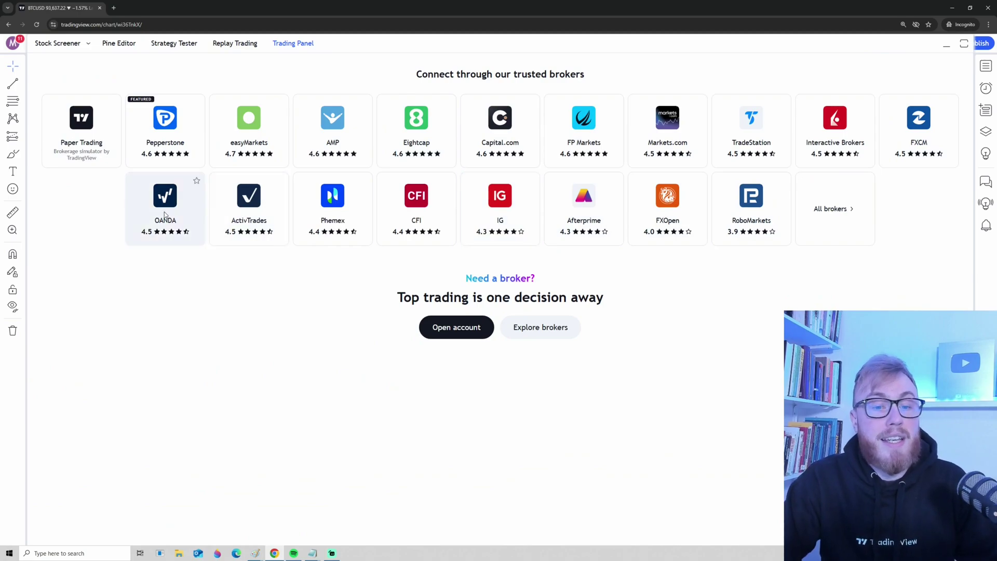
{"action": "left_click", "coordinate": [550, 332]}
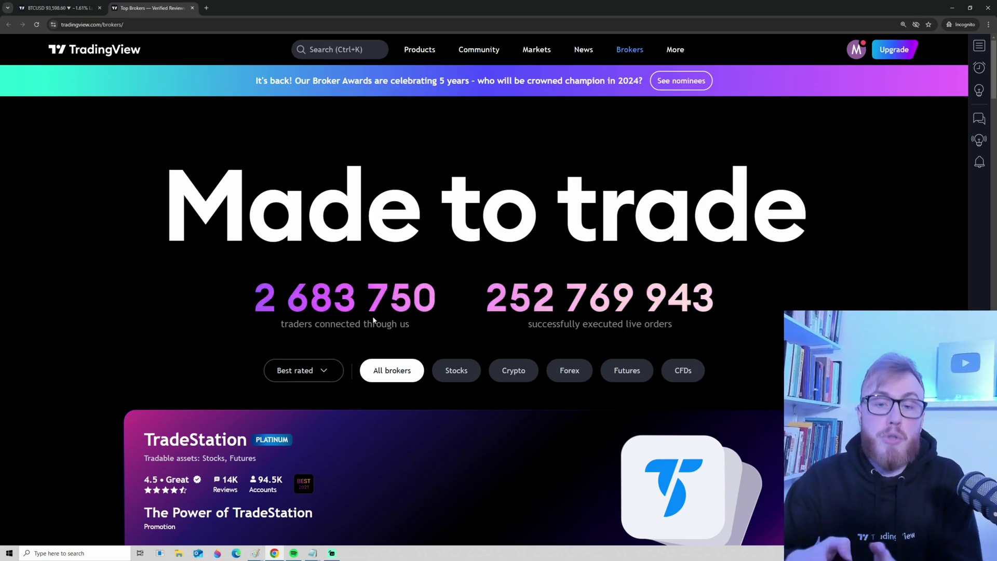
{"action": "scroll", "coordinate": [494, 258], "scroll_direction": "down", "scroll_amount": 1}
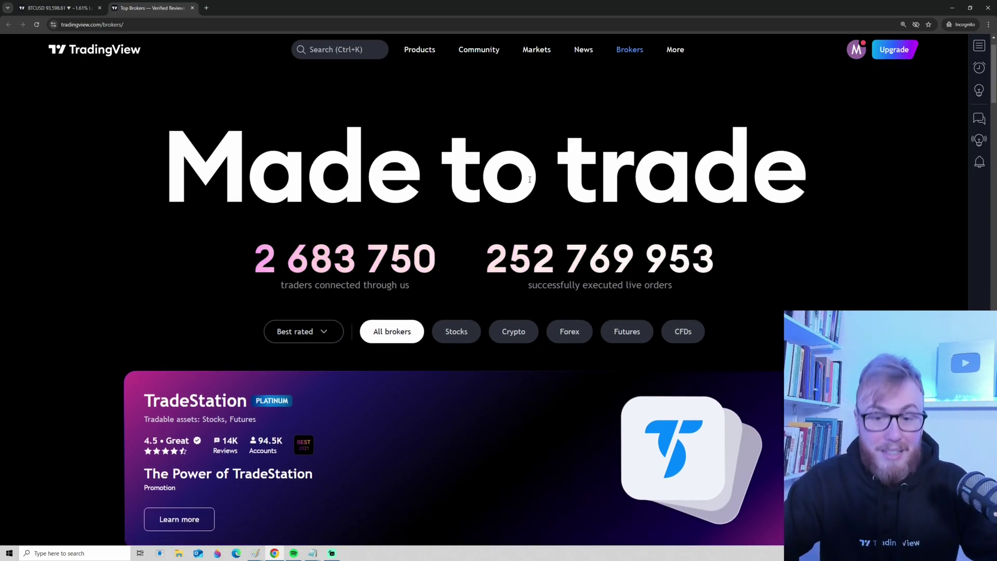
{"action": "scroll", "coordinate": [468, 229], "scroll_direction": "down", "scroll_amount": 3}
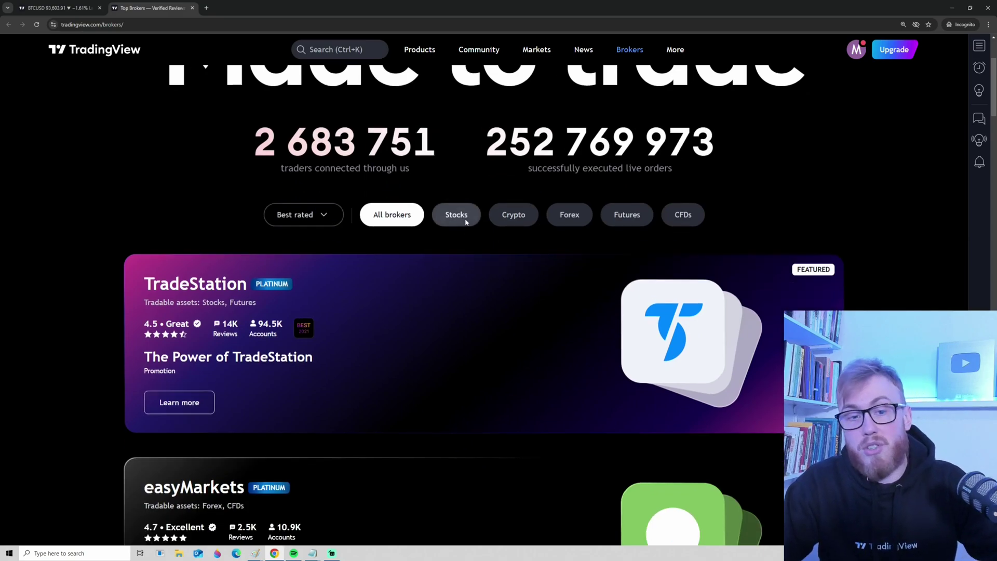
{"action": "left_click", "coordinate": [466, 220]}
{"action": "scroll", "coordinate": [466, 223], "scroll_direction": "down", "scroll_amount": 4}
{"action": "scroll", "coordinate": [466, 225], "scroll_direction": "down", "scroll_amount": 8}
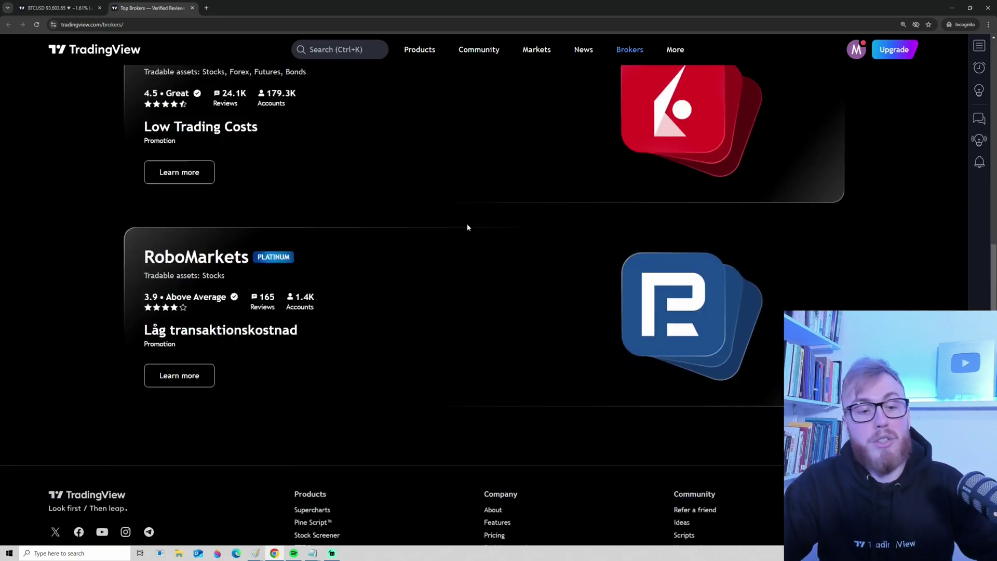
{"action": "scroll", "coordinate": [458, 228], "scroll_direction": "up", "scroll_amount": 8}
{"action": "scroll", "coordinate": [460, 244], "scroll_direction": "up", "scroll_amount": 5}
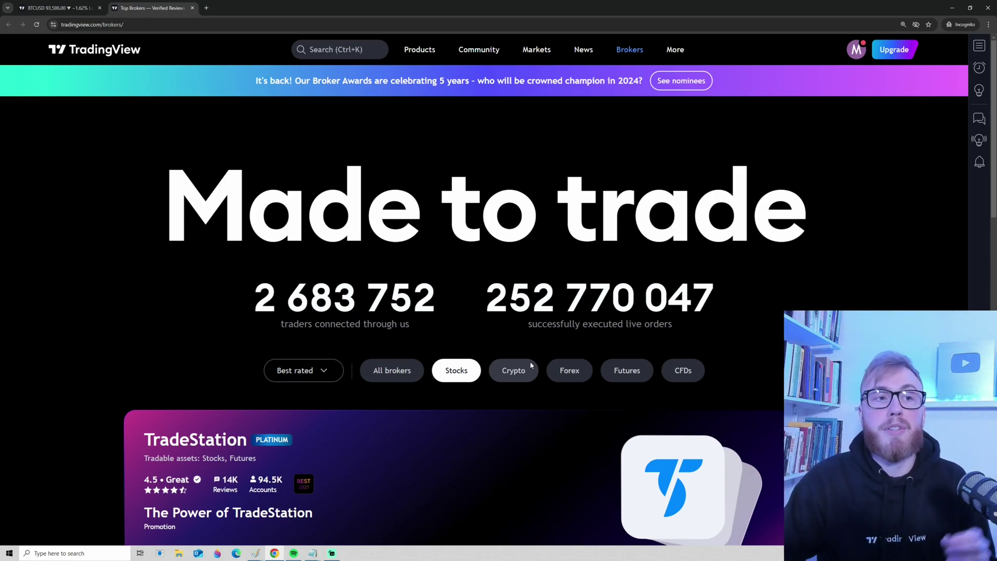
Step: Close the Brokers tab and bring back the Trading Panel's trusted-broker list over the chart
{"action": "left_click", "coordinate": [192, 9]}
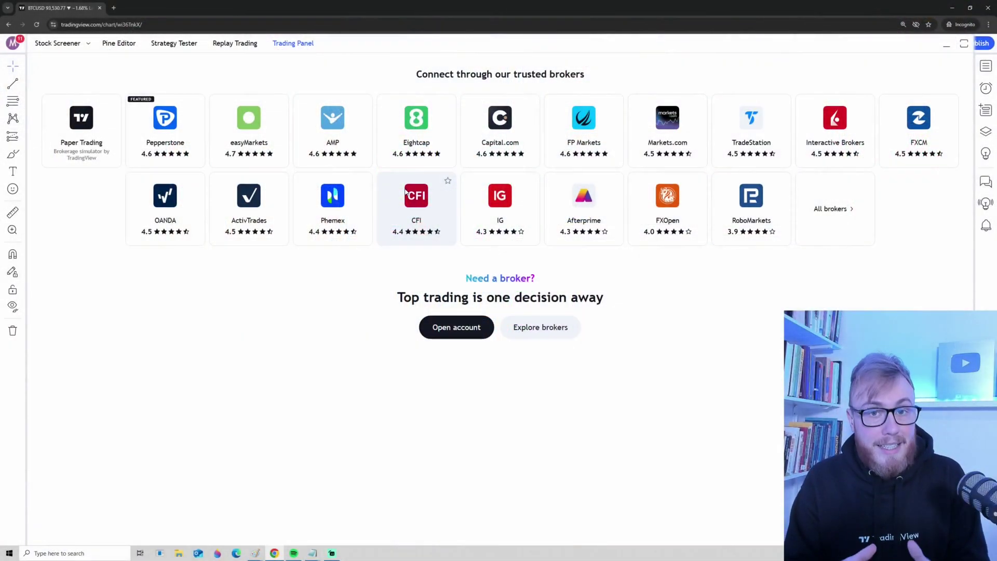
{"action": "left_click", "coordinate": [293, 43]}
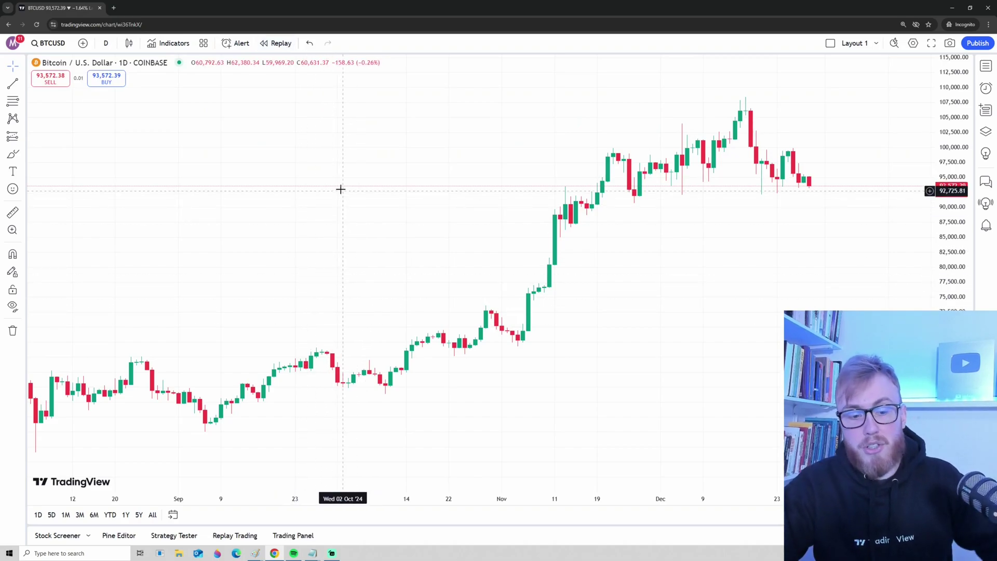
{"action": "left_click", "coordinate": [296, 538]}
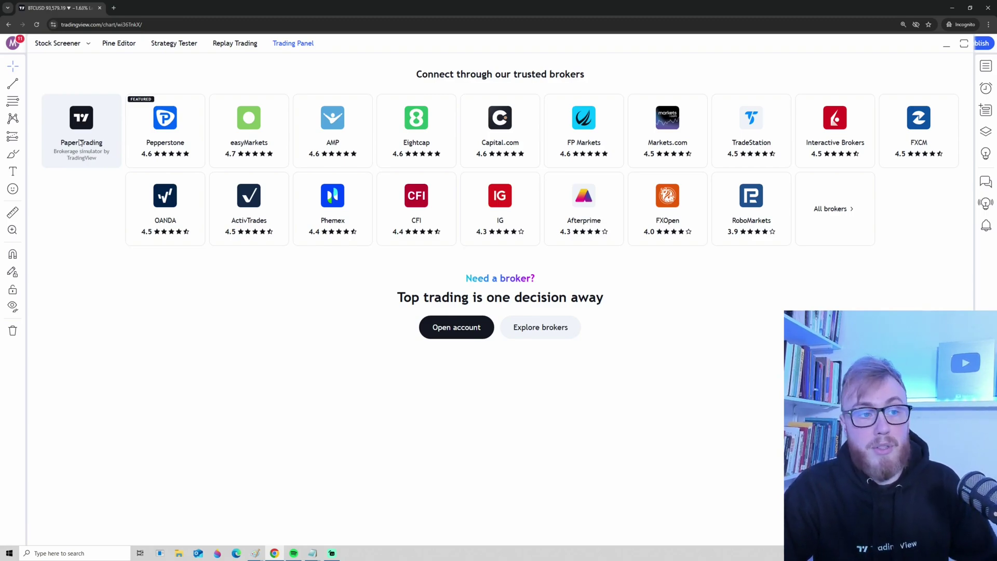
Step: Connect the Paper Trading simulator account, starting at a 100,000.00 USD balance
{"action": "left_click", "coordinate": [80, 143]}
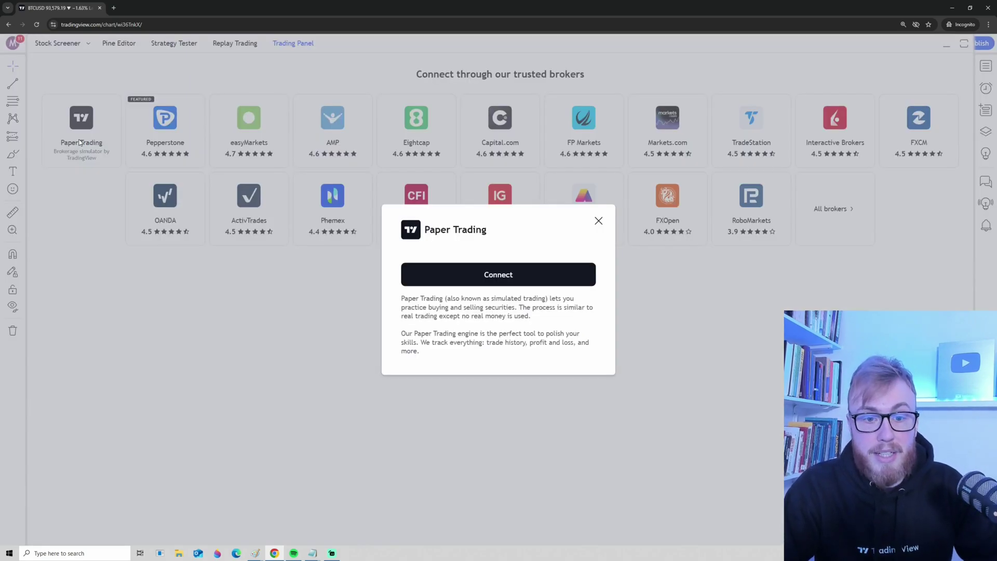
{"action": "left_click", "coordinate": [482, 280]}
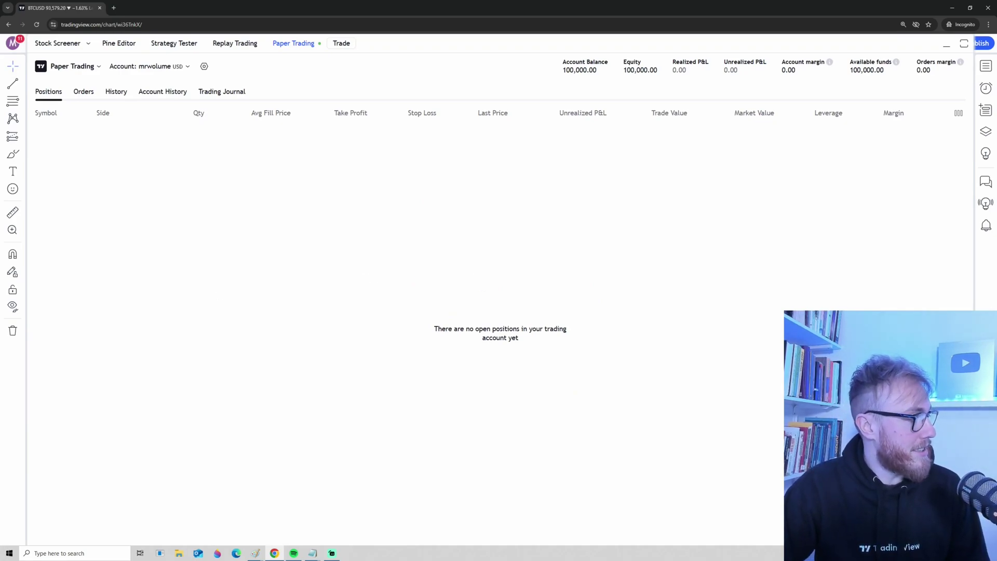
{"action": "left_click_drag", "start_coordinate": [488, 92], "coordinate": [558, 75]}
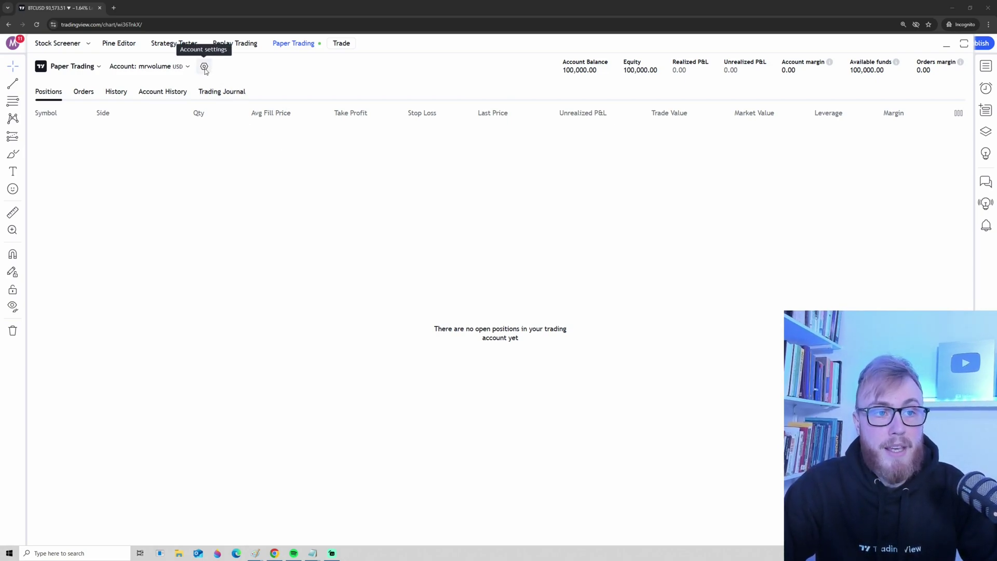
Step: Open the paper account's Reset account form, leaving the Stocks, Futures and Crypto leverage at 1:1
{"action": "left_click", "coordinate": [204, 67]}
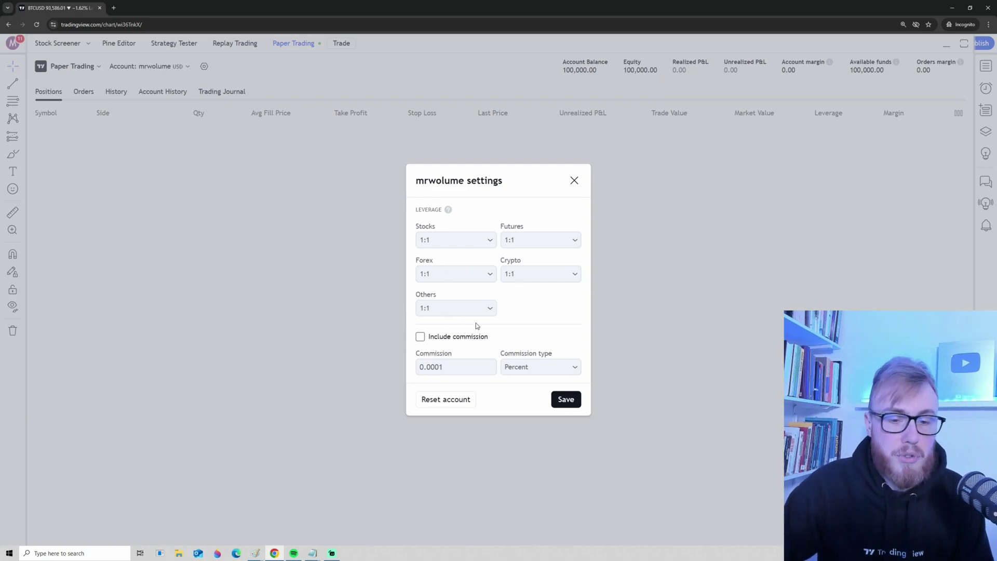
{"action": "left_click", "coordinate": [436, 401]}
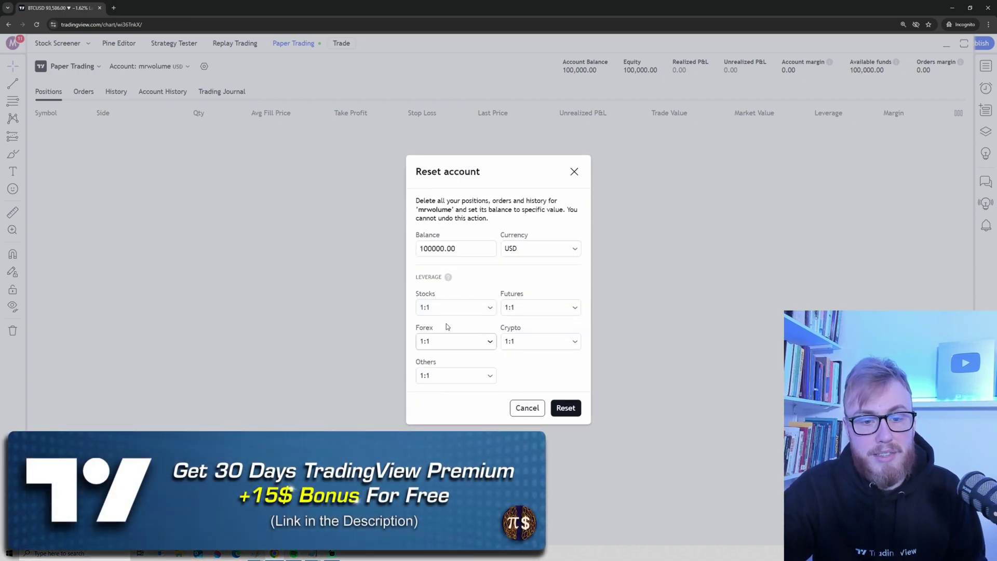
{"action": "left_click", "coordinate": [433, 309]}
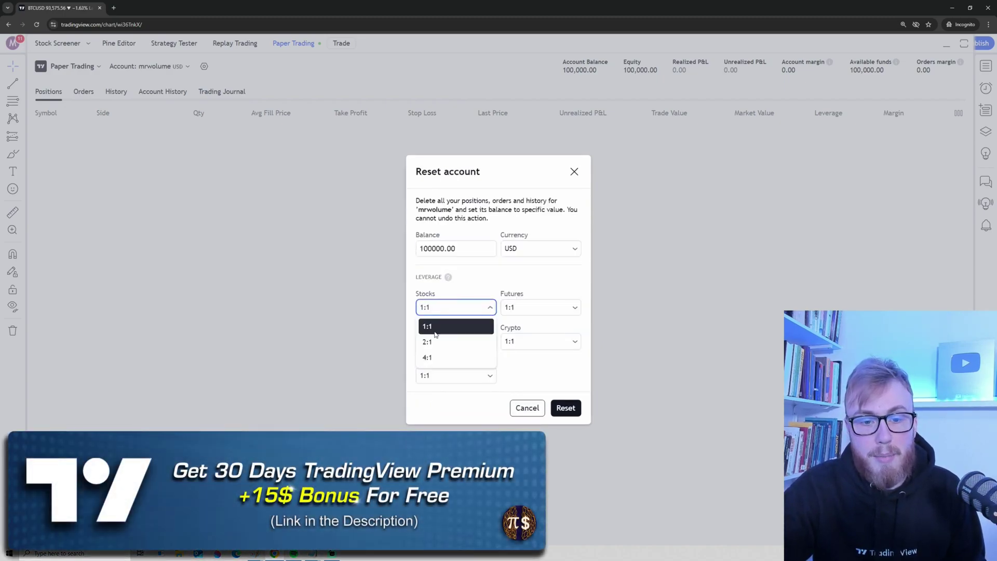
{"action": "left_click", "coordinate": [522, 308]}
{"action": "left_click", "coordinate": [514, 326]}
{"action": "left_click", "coordinate": [519, 341]}
{"action": "left_click", "coordinate": [518, 359]}
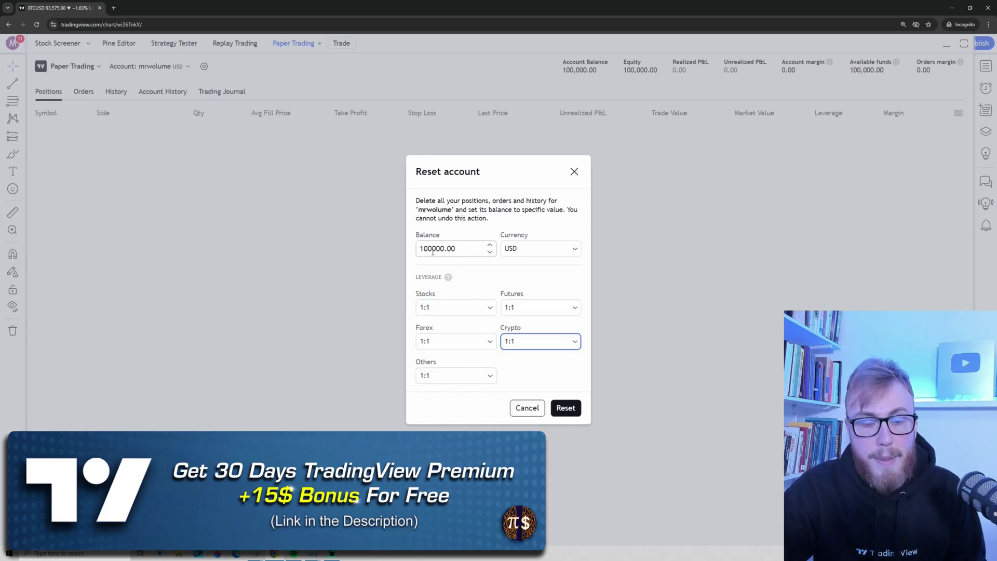
Step: Enter a 1000000 balance and keep USD as the account currency
{"action": "left_click_drag", "start_coordinate": [456, 248], "coordinate": [409, 249]}
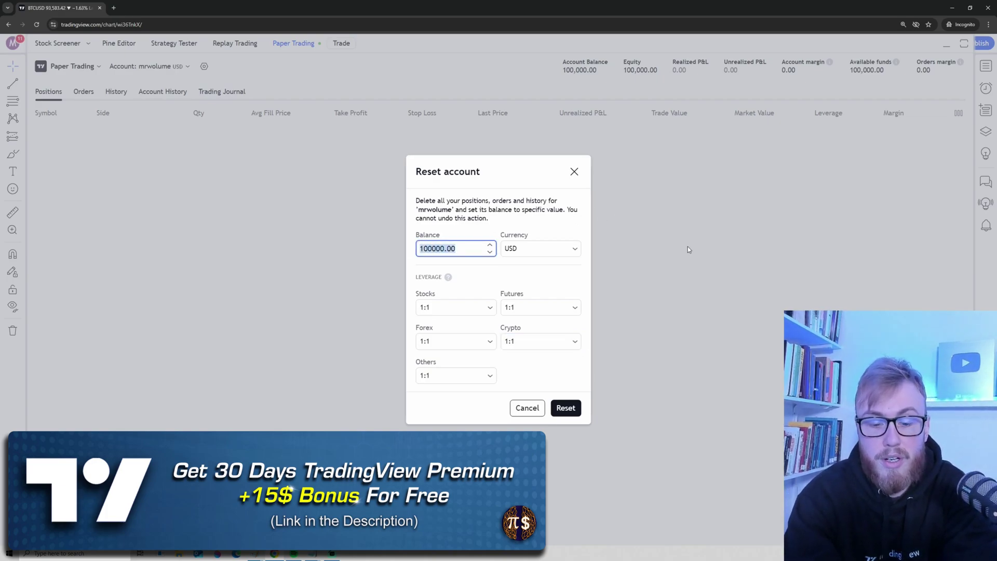
{"action": "type", "text": "1000"}
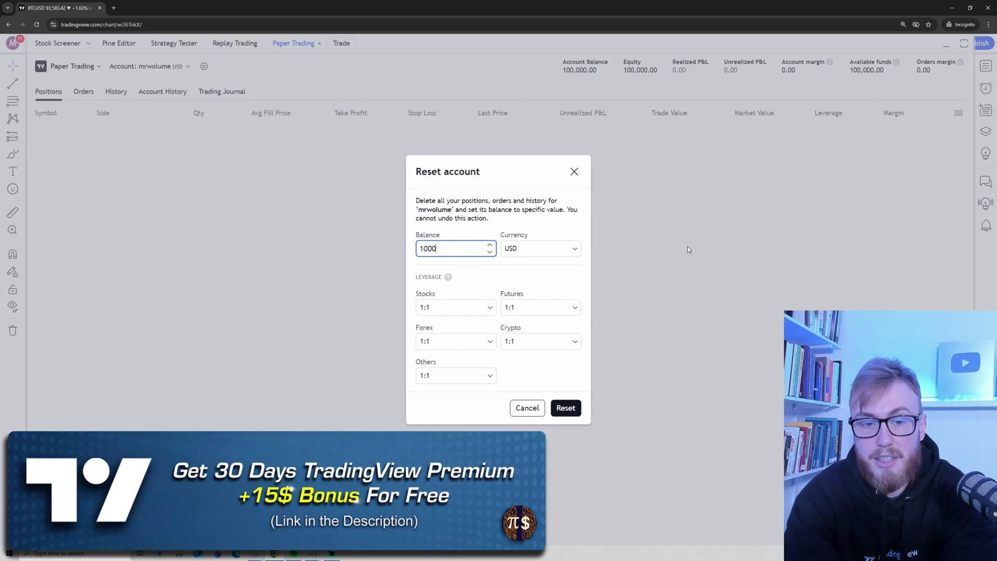
{"action": "type", "text": "000"}
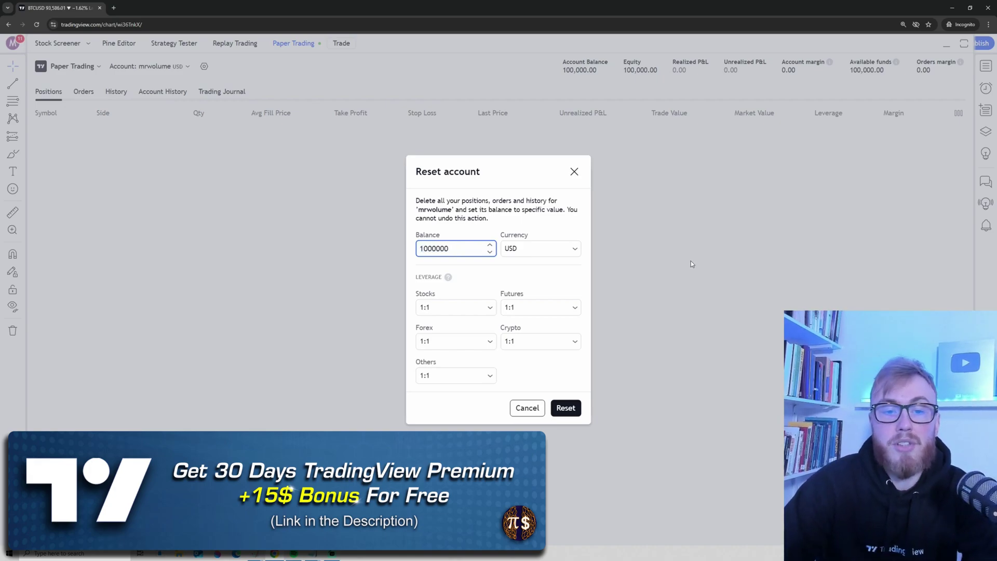
{"action": "left_click_drag", "start_coordinate": [459, 248], "coordinate": [414, 252]}
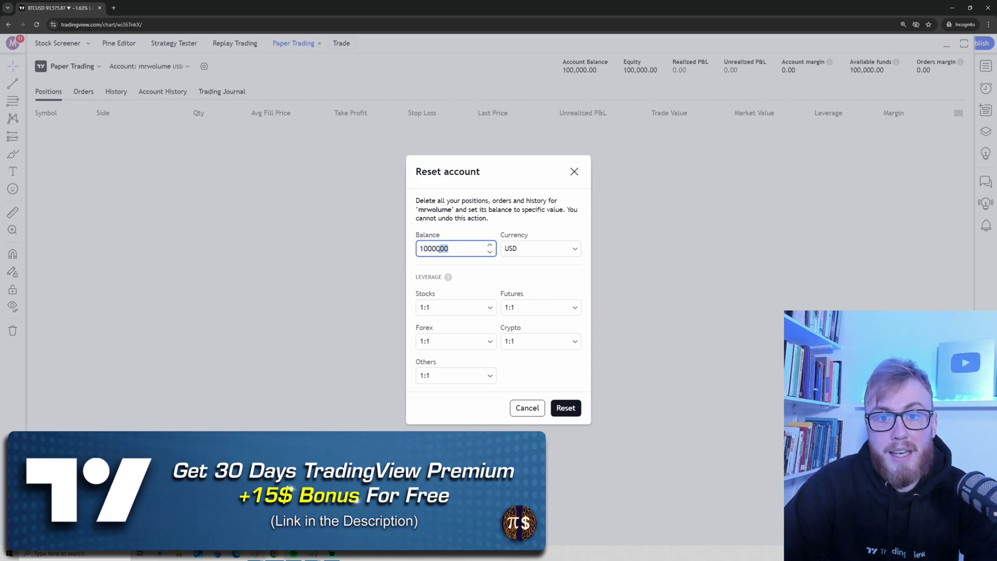
{"action": "left_click", "coordinate": [423, 249]}
{"action": "left_click", "coordinate": [520, 251]}
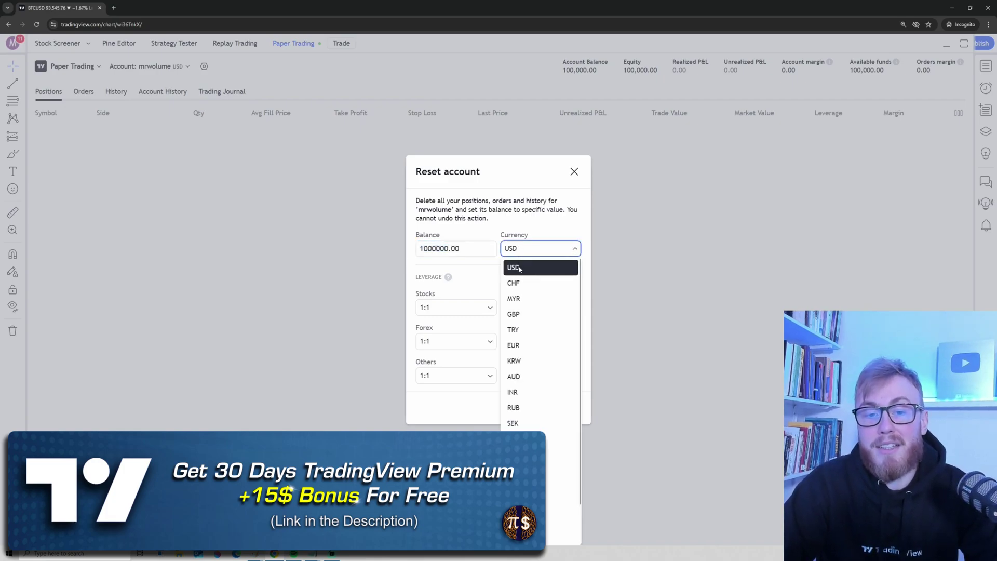
{"action": "scroll", "coordinate": [563, 483], "scroll_direction": "down", "scroll_amount": 2}
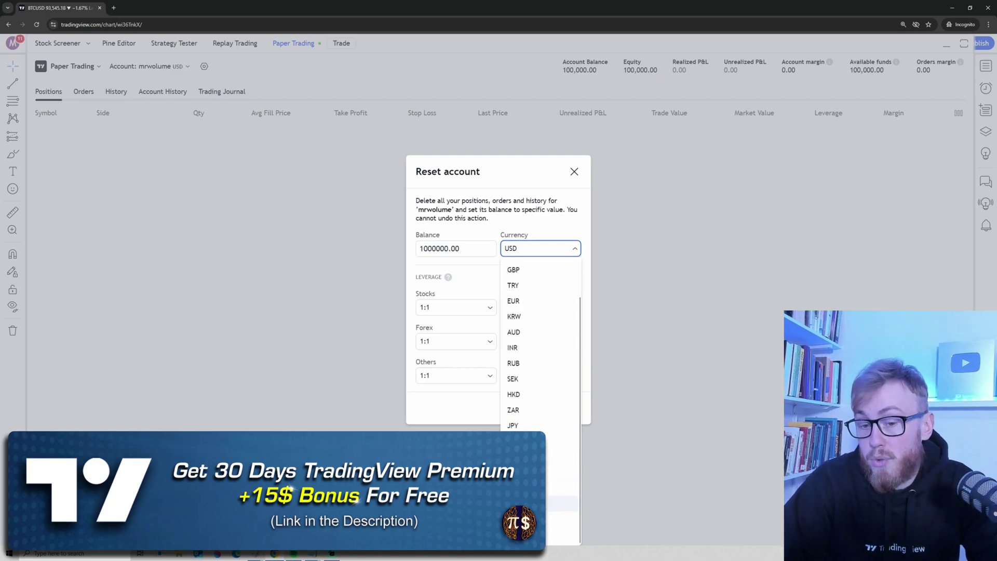
{"action": "scroll", "coordinate": [522, 290], "scroll_direction": "up", "scroll_amount": 2}
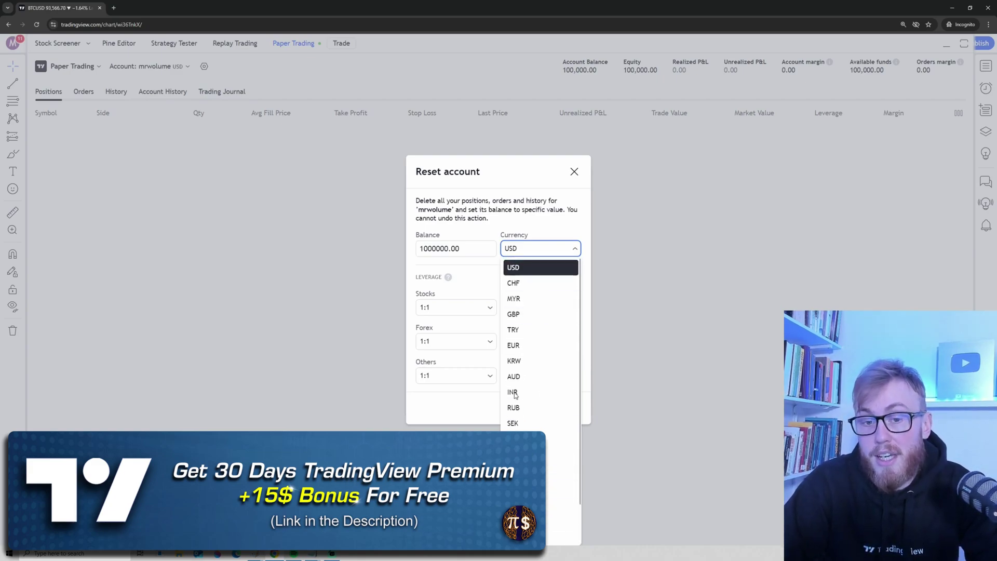
{"action": "left_click", "coordinate": [522, 270]}
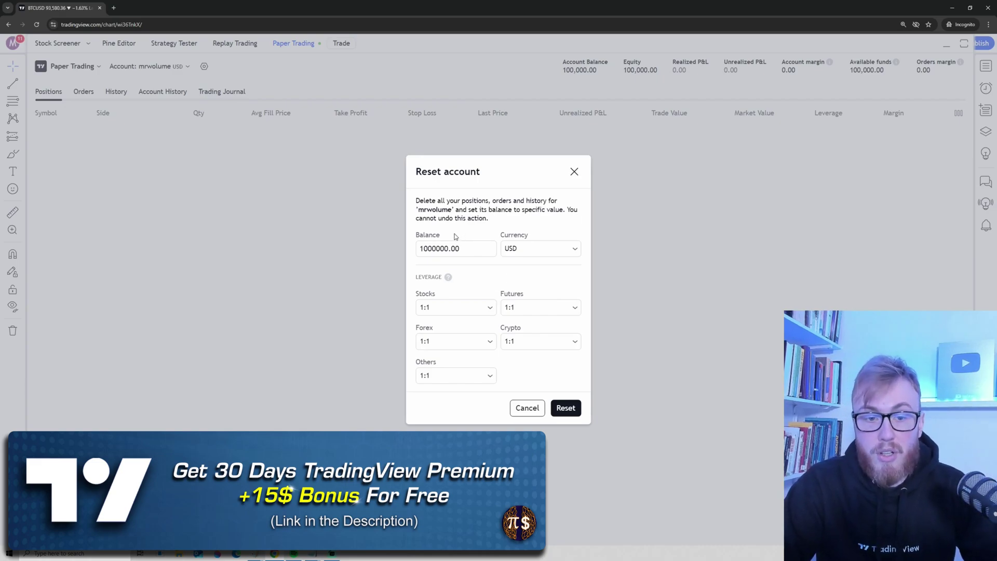
Step: Confirm Stocks, Futures, Forex, Crypto and Others leverage all remain at 1:1
{"action": "left_click", "coordinate": [432, 309]}
{"action": "left_click", "coordinate": [523, 309]}
{"action": "left_click", "coordinate": [467, 341]}
{"action": "left_click", "coordinate": [540, 341]}
{"action": "left_click", "coordinate": [447, 376]}
{"action": "left_click", "coordinate": [535, 370]}
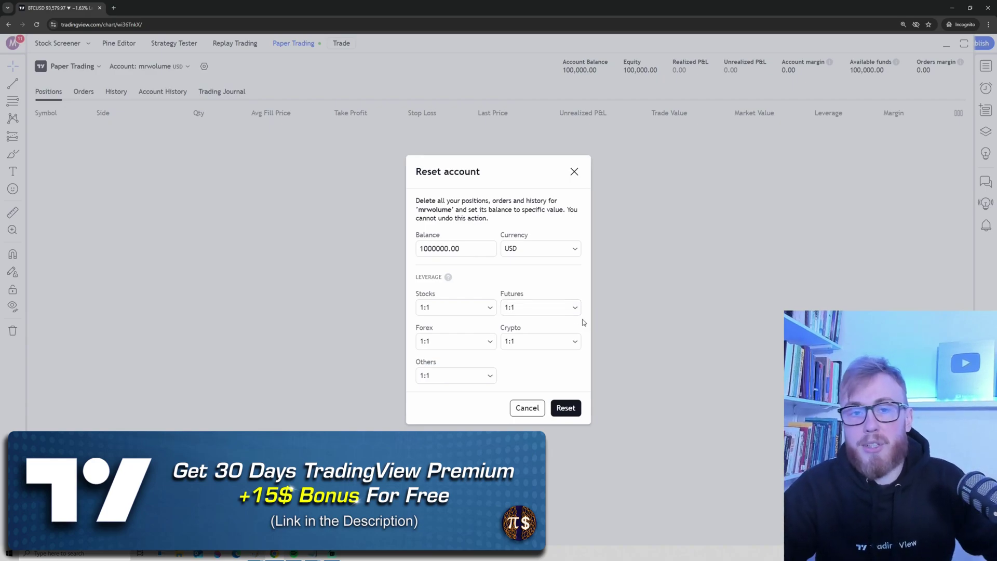
Step: Apply the 1,000,000 USD reset and review the empty Orders, History, Account History and Trading Journal tabs
{"action": "left_click", "coordinate": [566, 407]}
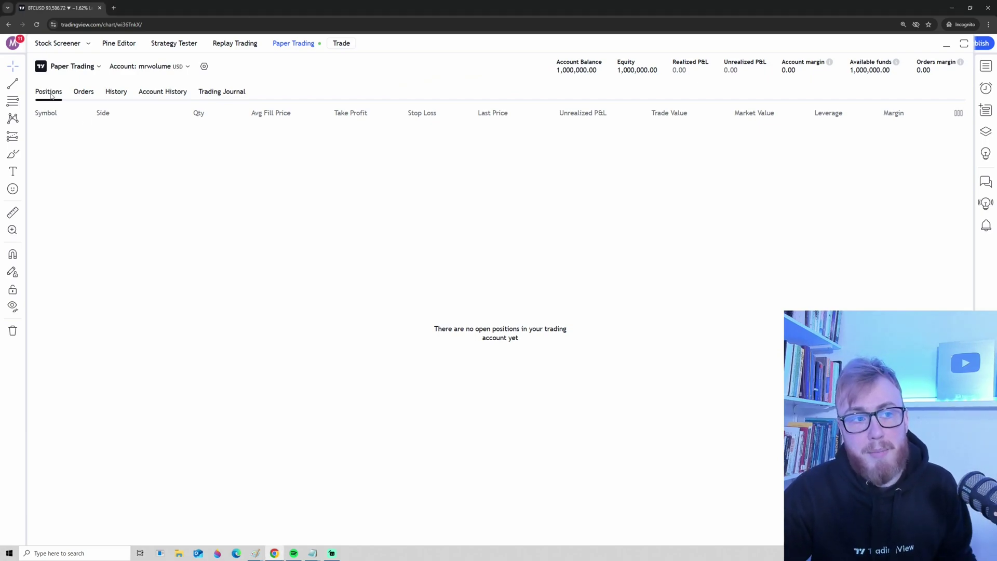
{"action": "left_click", "coordinate": [83, 94]}
{"action": "left_click", "coordinate": [119, 96]}
{"action": "left_click", "coordinate": [158, 96]}
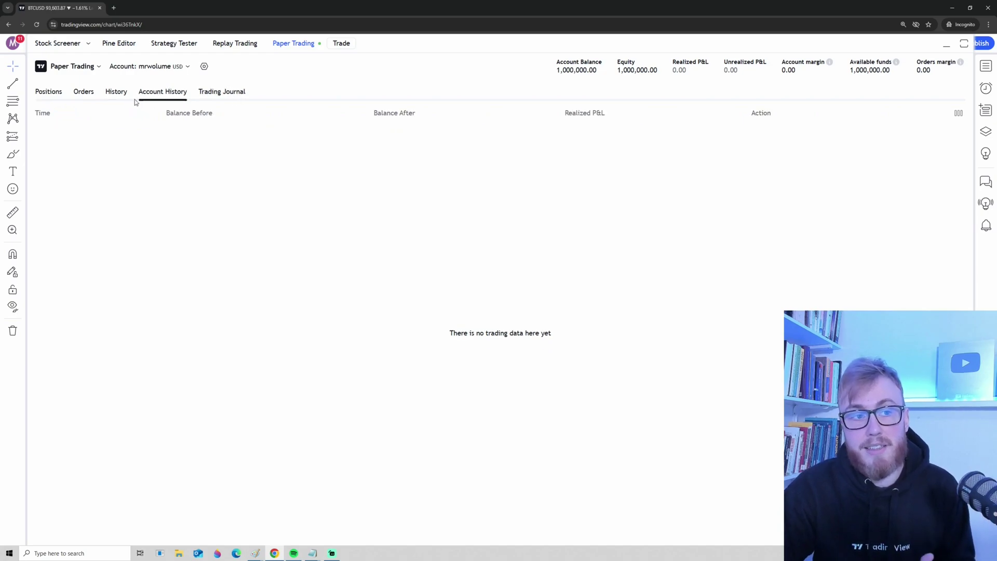
{"action": "left_click", "coordinate": [221, 94]}
{"action": "left_click", "coordinate": [163, 92]}
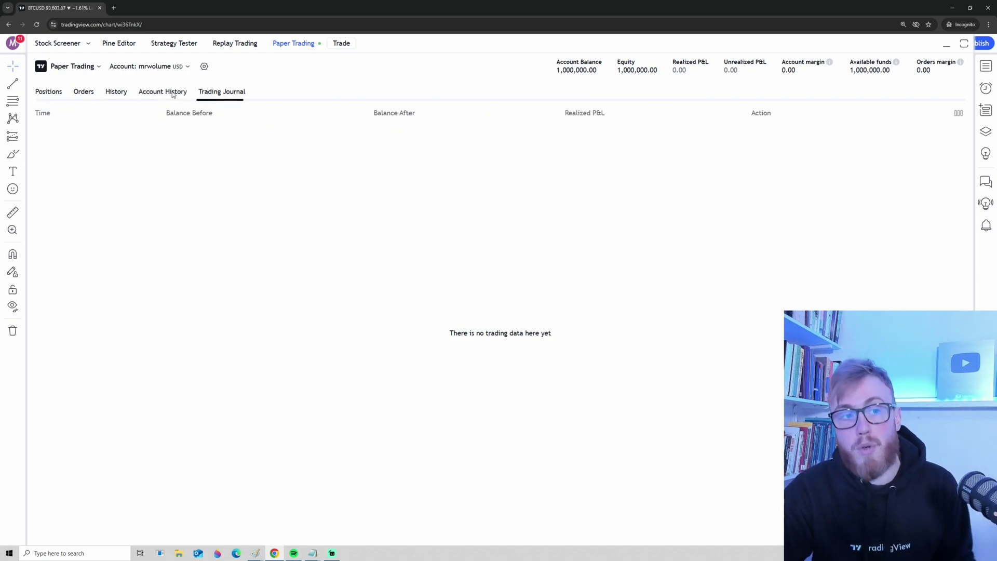
{"action": "left_click", "coordinate": [116, 92]}
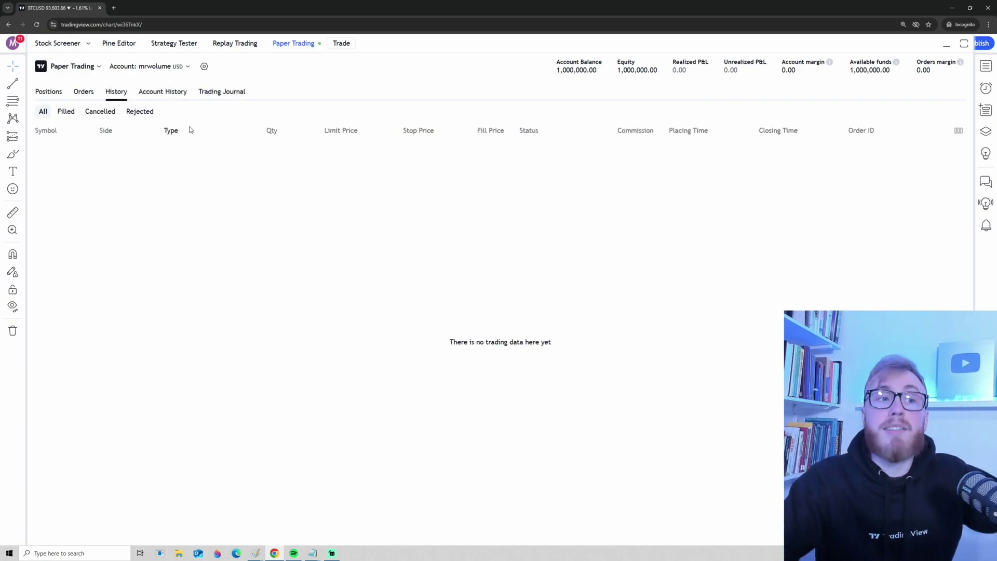
{"action": "left_click", "coordinate": [48, 92]}
{"action": "left_click", "coordinate": [83, 92]}
{"action": "left_click", "coordinate": [116, 92]}
{"action": "left_click", "coordinate": [56, 95]}
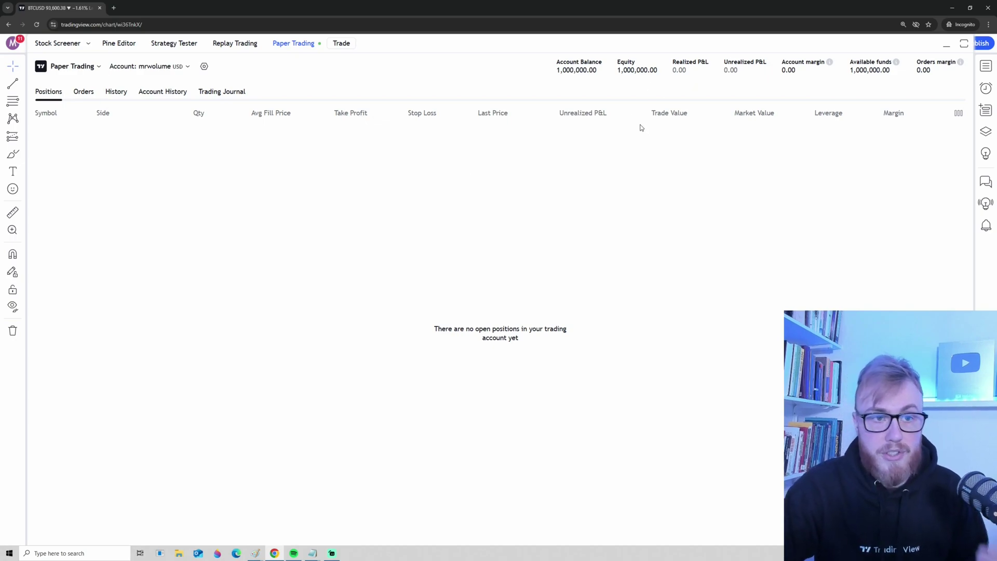
Step: Open a 1-unit BTCUSD market-buy order ticket from the chart's Trade context menu
{"action": "left_click", "coordinate": [298, 45]}
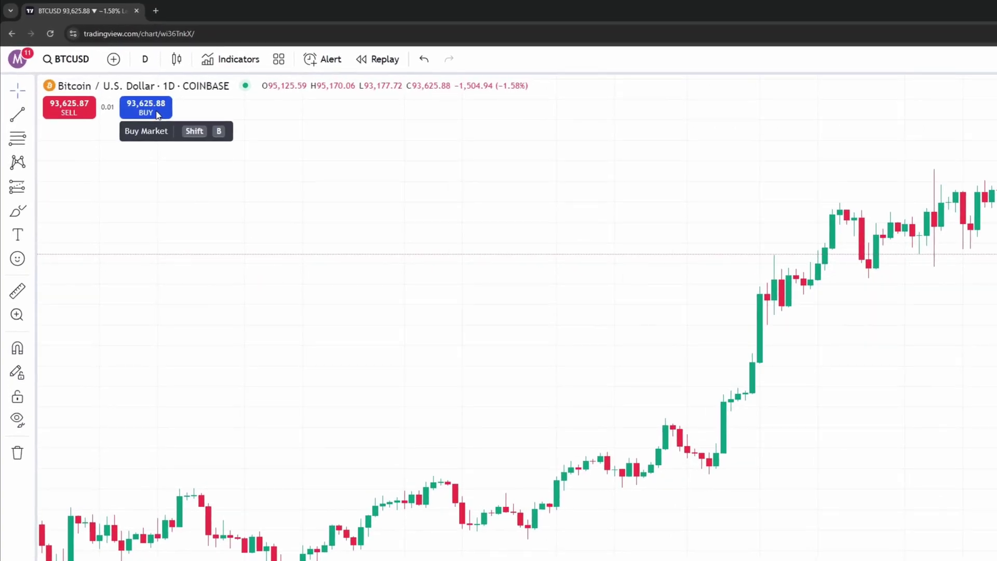
{"action": "right_click", "coordinate": [557, 184]}
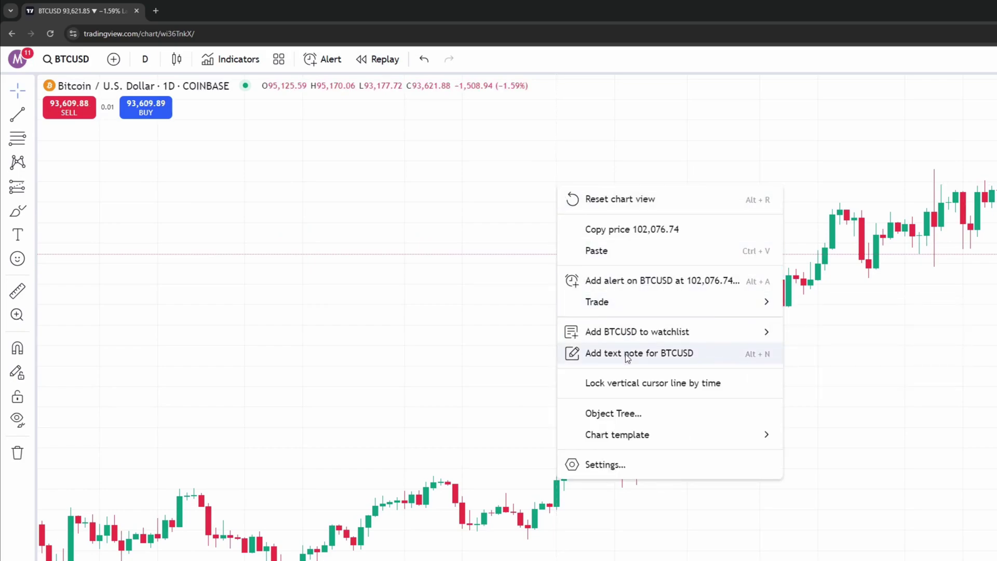
{"action": "mouse_move", "coordinate": [634, 309]}
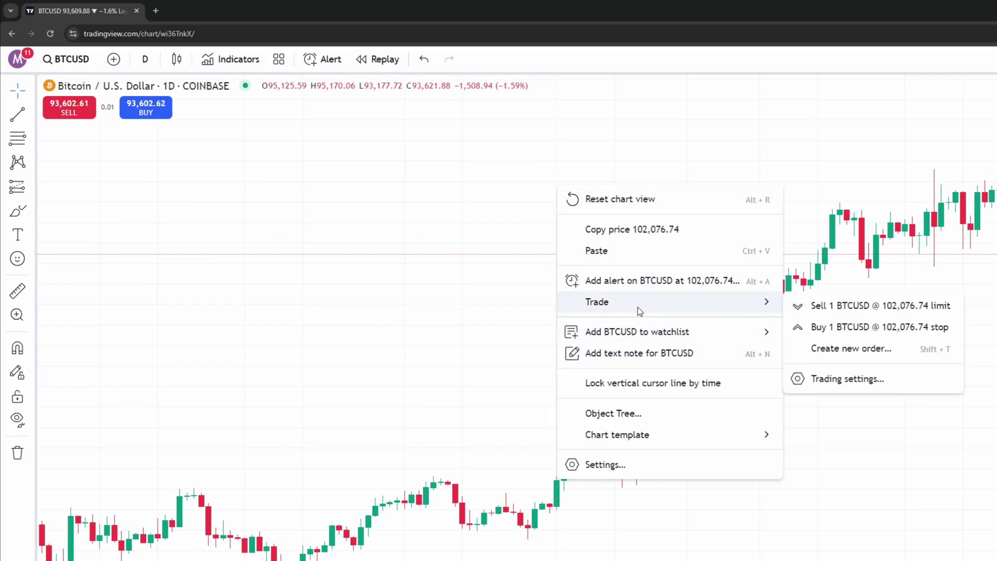
{"action": "left_click", "coordinate": [855, 349]}
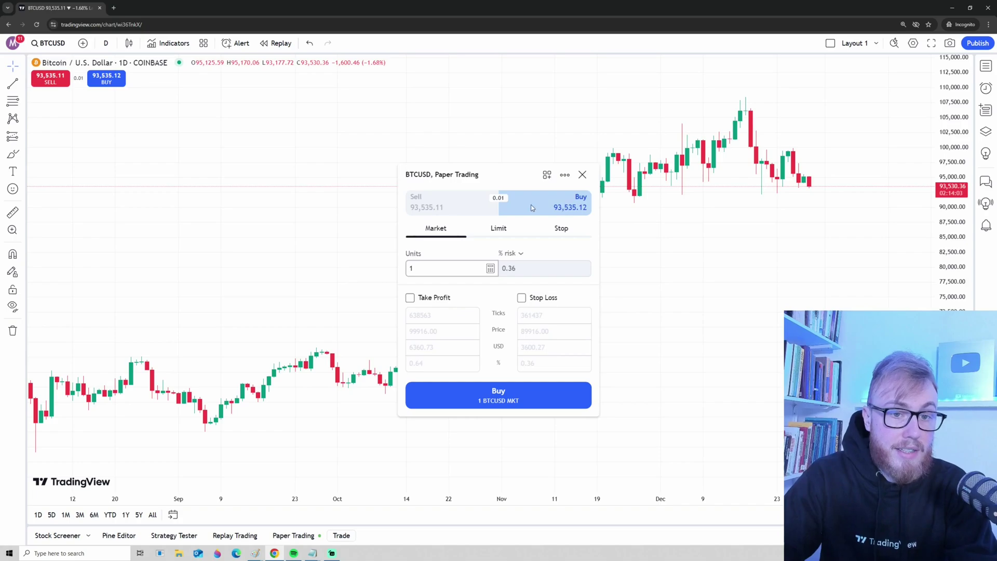
{"action": "left_click", "coordinate": [454, 206]}
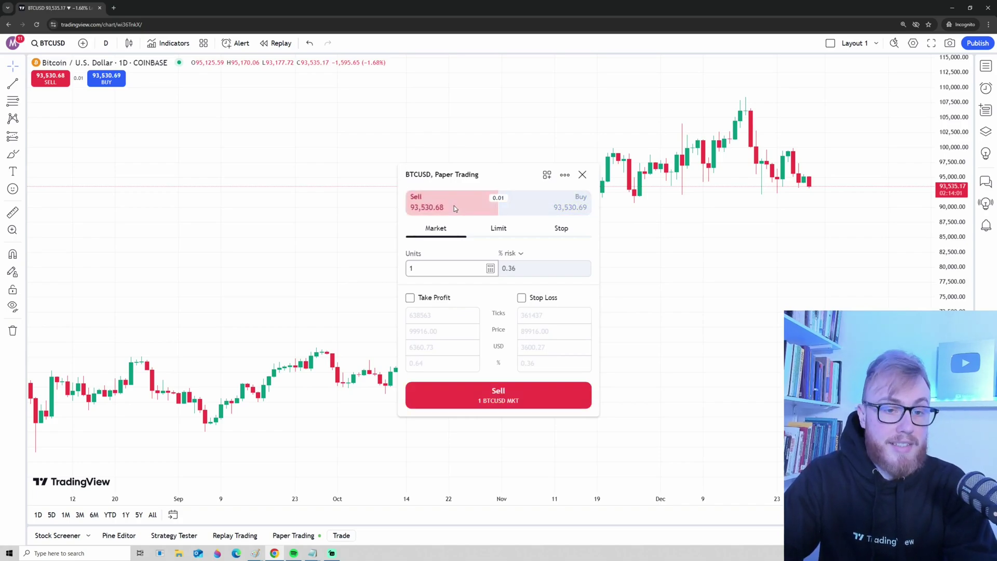
{"action": "left_click", "coordinate": [545, 209]}
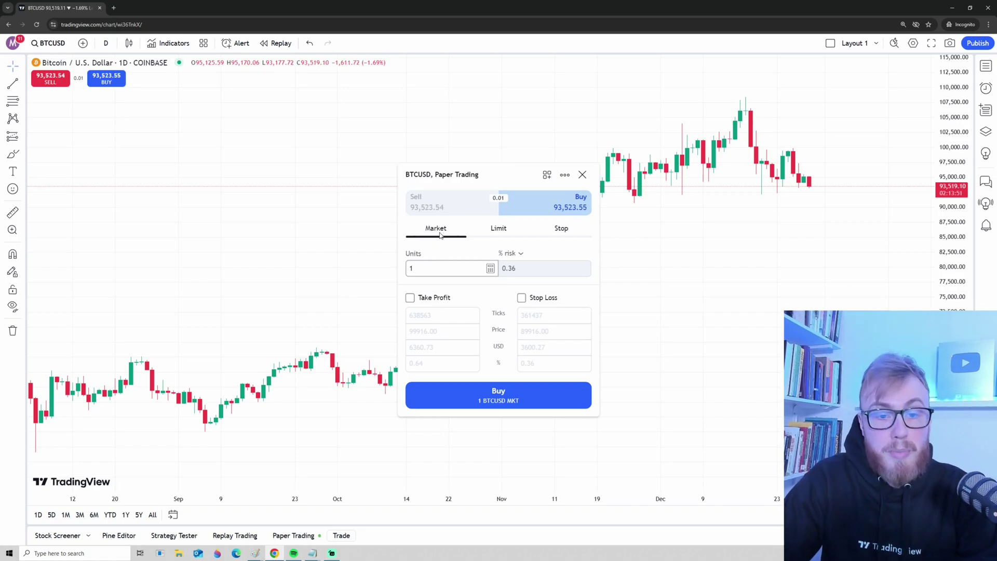
{"action": "left_click", "coordinate": [503, 234]}
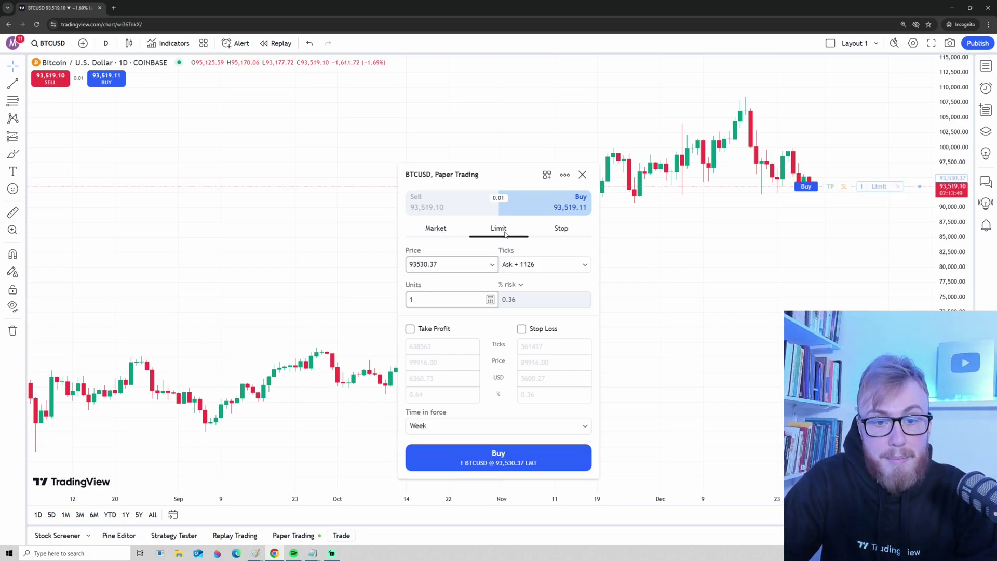
{"action": "left_click", "coordinate": [565, 233]}
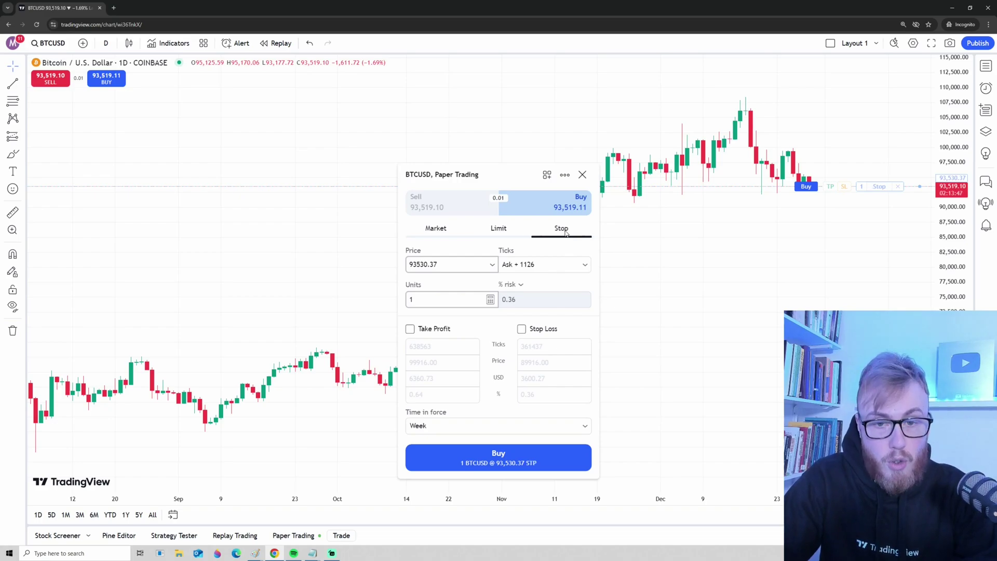
{"action": "left_click", "coordinate": [436, 233]}
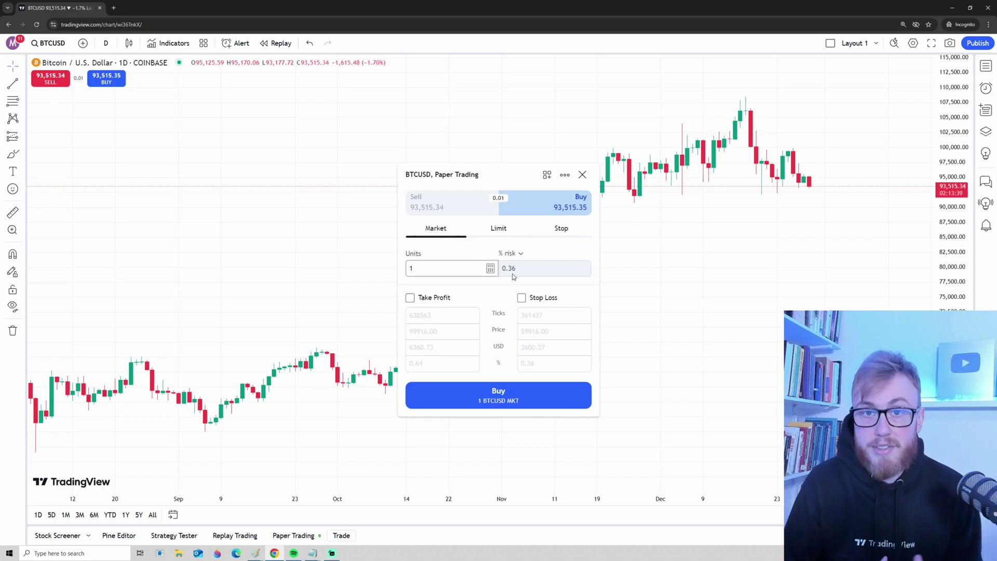
{"action": "left_click", "coordinate": [504, 230]}
{"action": "left_click", "coordinate": [563, 233]}
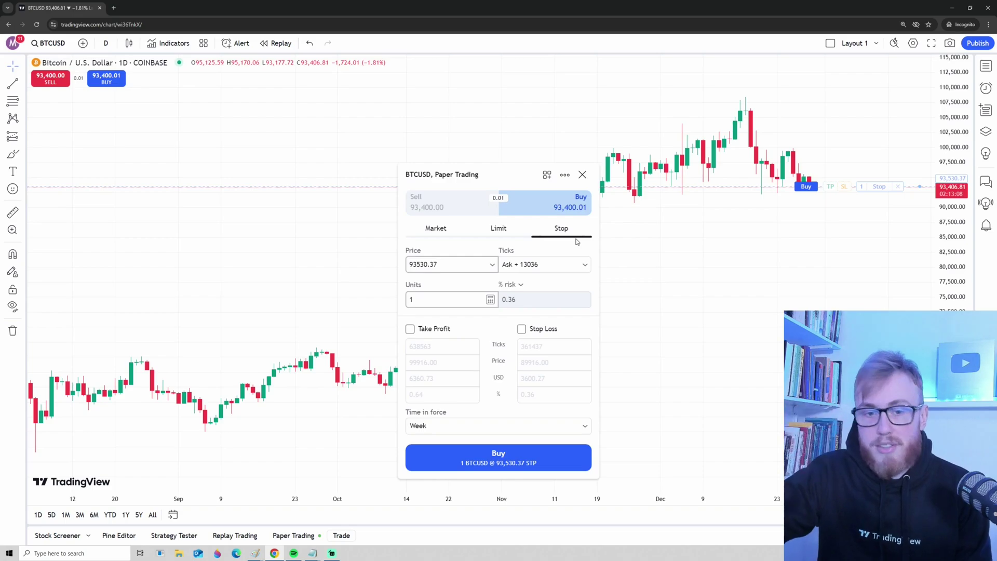
{"action": "left_click", "coordinate": [442, 232]}
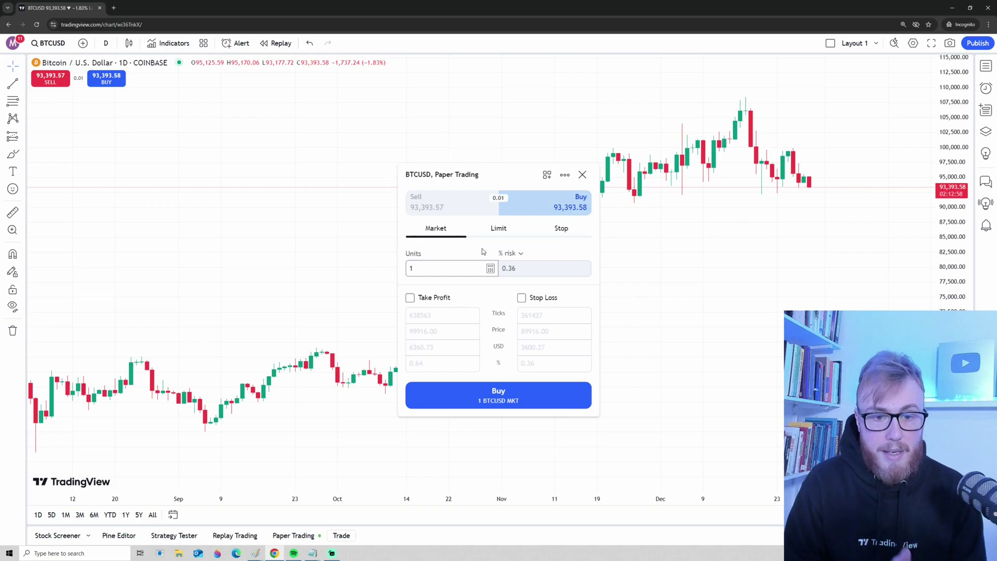
{"action": "left_click_drag", "start_coordinate": [420, 268], "coordinate": [408, 272]}
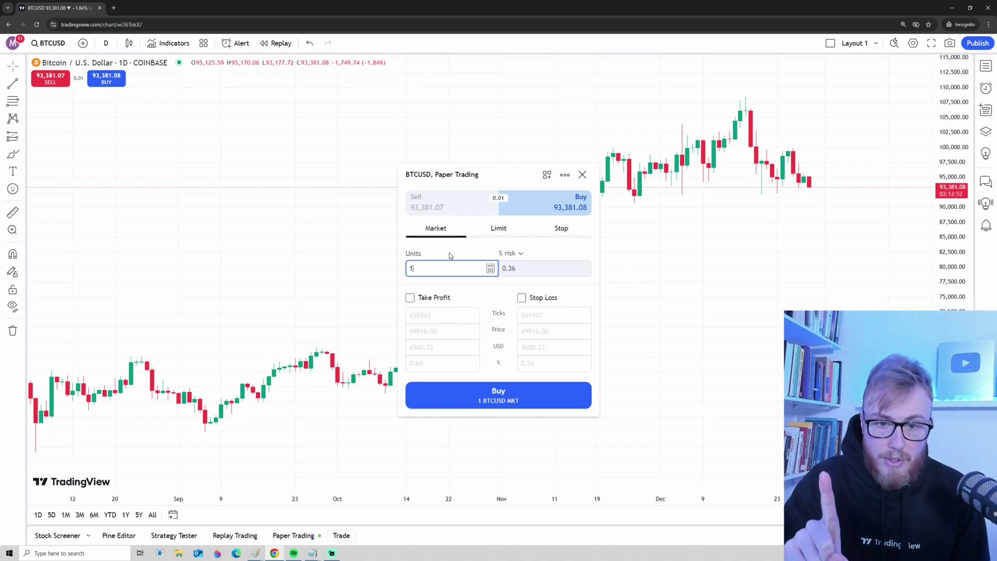
Step: Express the order size in USD and set 1 unit, giving 93475.96 USD
{"action": "left_click", "coordinate": [521, 254]}
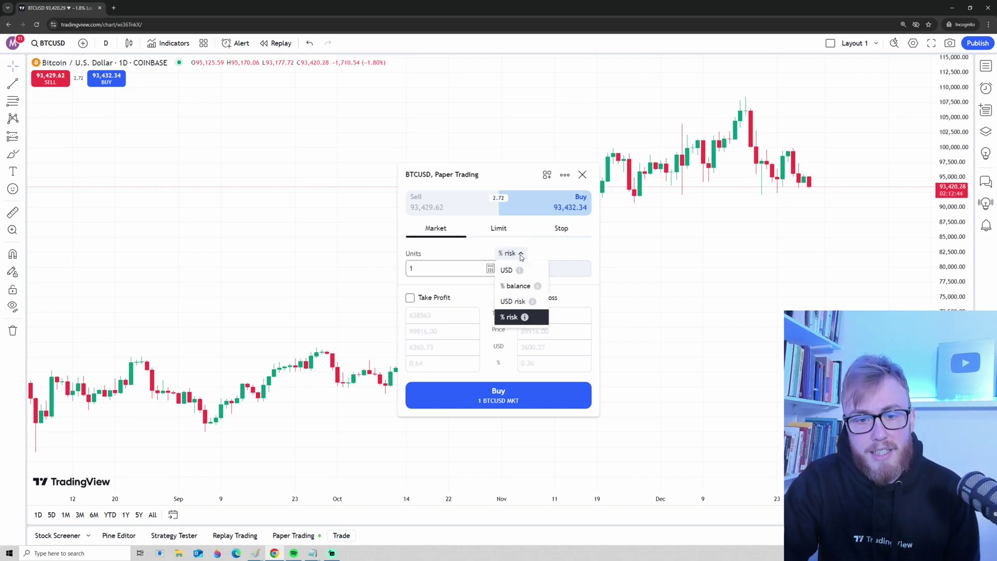
{"action": "left_click", "coordinate": [507, 271]}
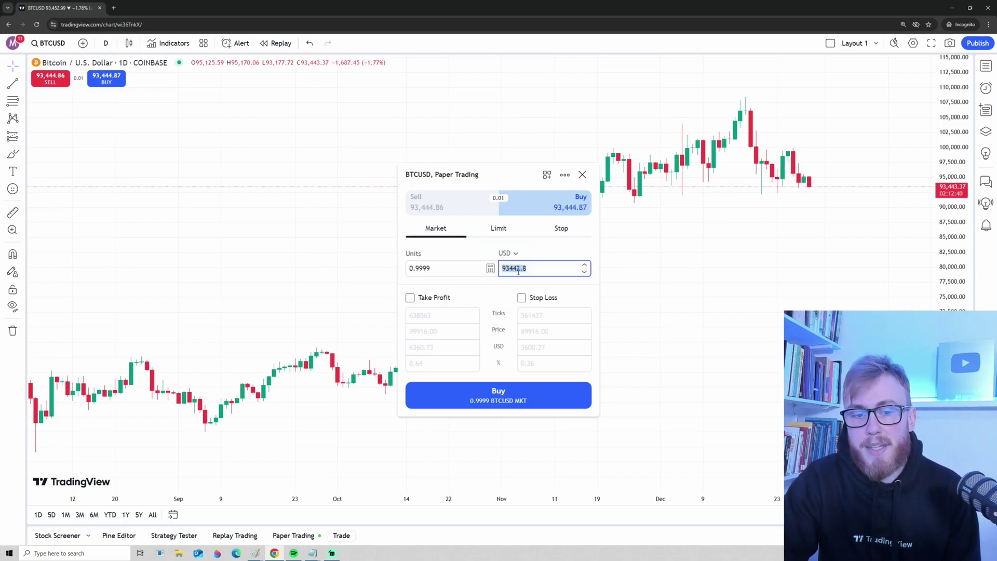
{"action": "left_click", "coordinate": [465, 268]}
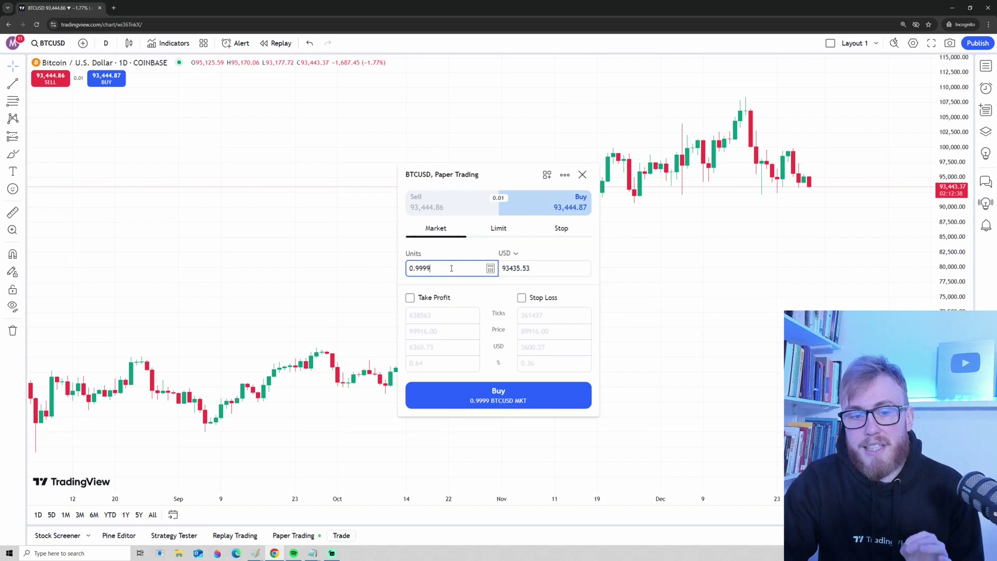
{"action": "type", "text": "1"}
{"action": "left_click", "coordinate": [534, 267]}
{"action": "left_click_drag", "start_coordinate": [530, 268], "coordinate": [502, 269]}
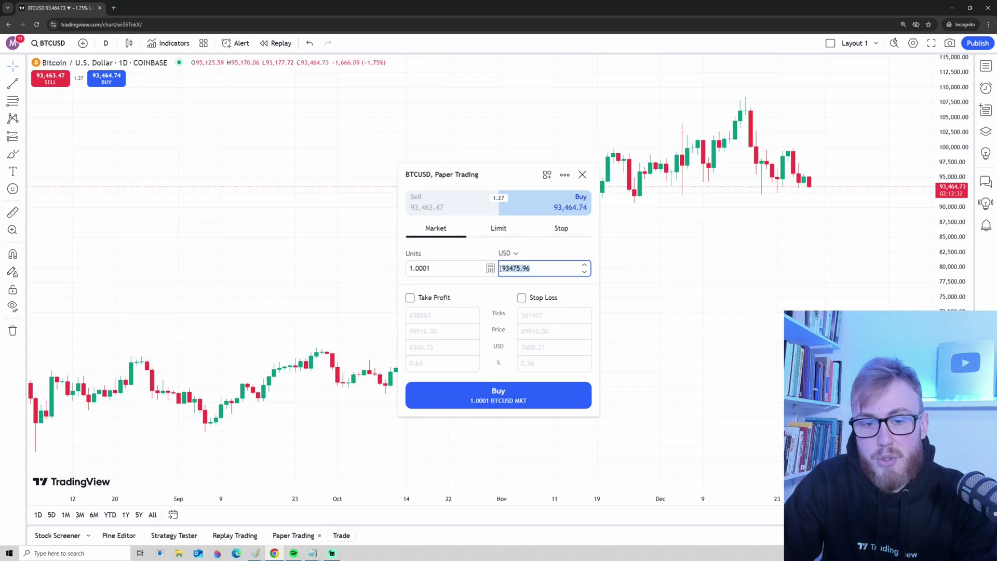
{"action": "left_click", "coordinate": [503, 267]}
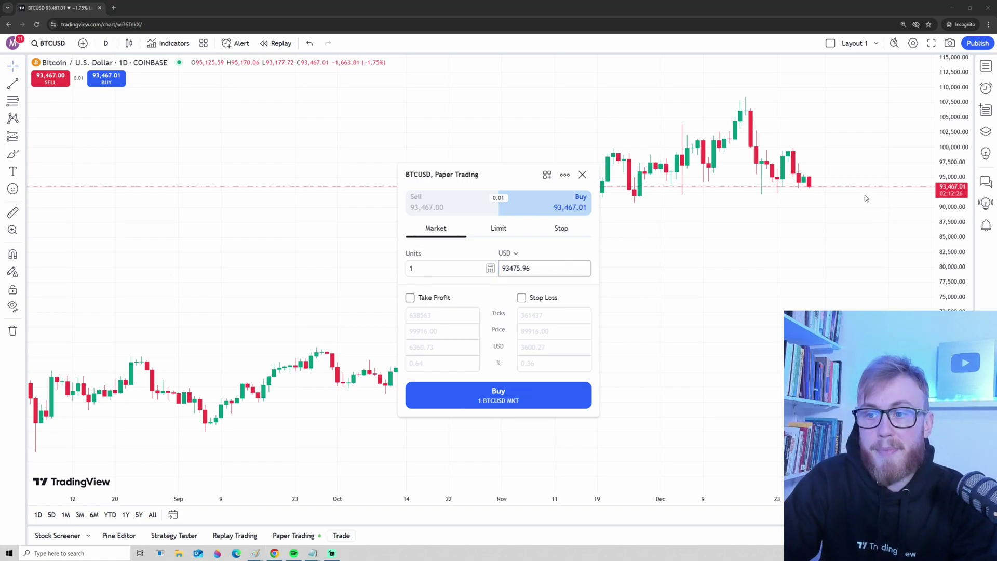
Step: Switch the order to Sell and back to Buy, keeping the 93475.96 USD size
{"action": "left_click_drag", "start_coordinate": [812, 193], "coordinate": [930, 192]}
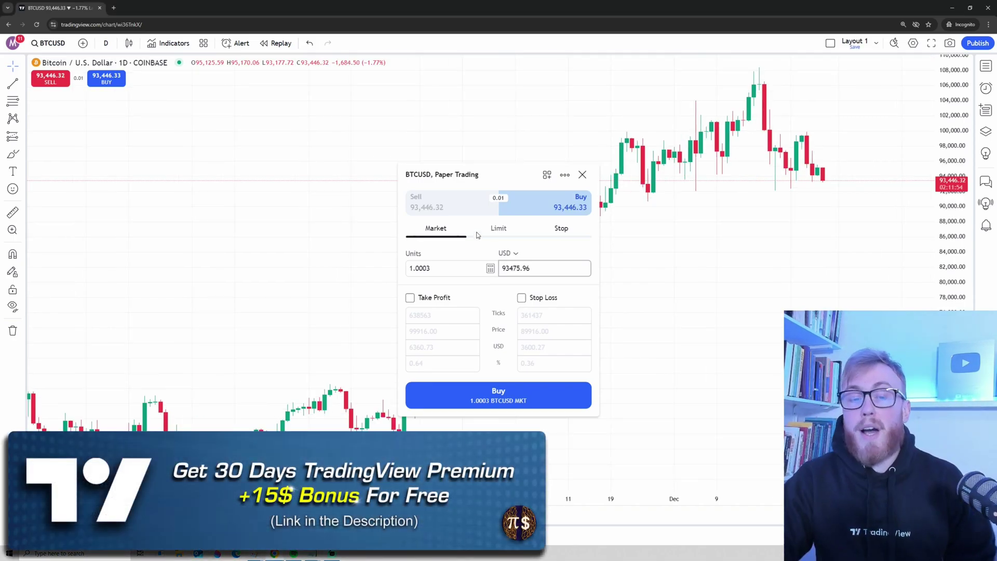
{"action": "left_click", "coordinate": [467, 211]}
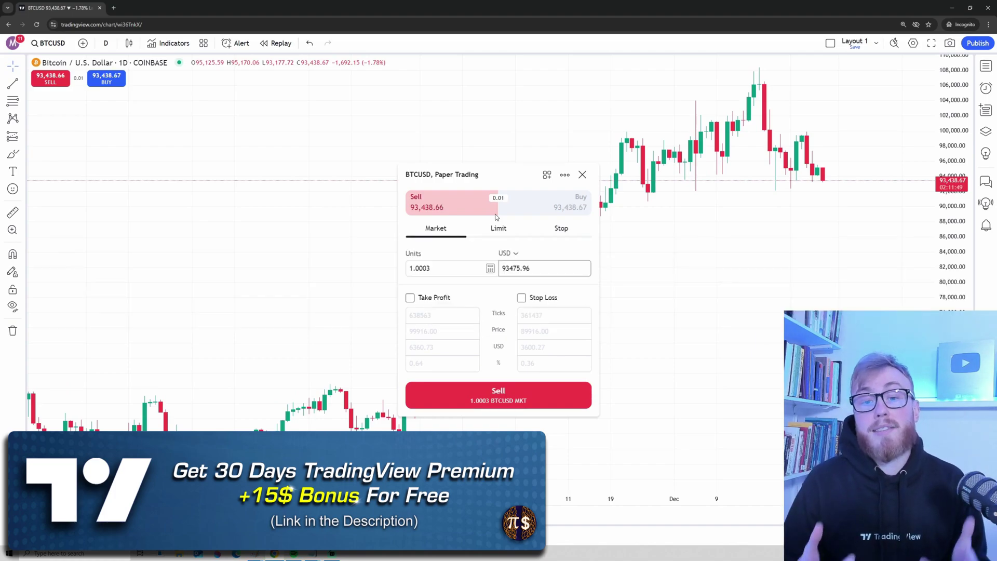
{"action": "left_click", "coordinate": [537, 208]}
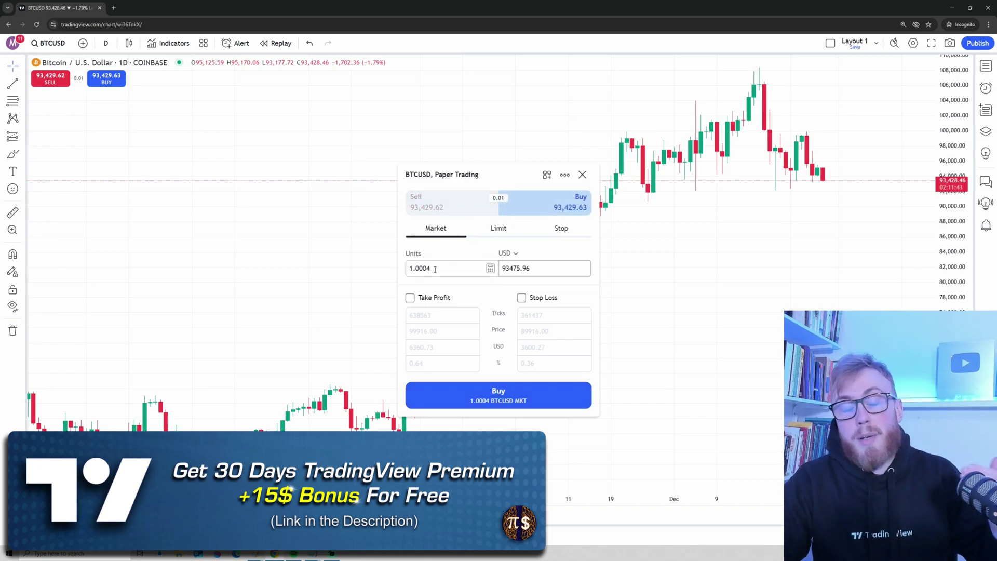
{"action": "left_click", "coordinate": [538, 269]}
{"action": "left_click", "coordinate": [535, 269]}
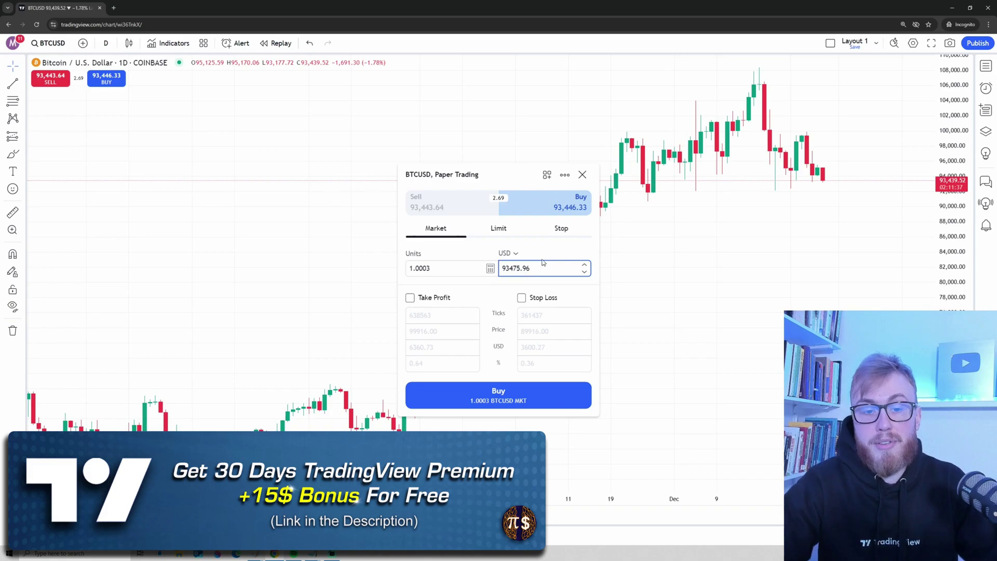
Step: Enable take profit and stop loss, setting the take-profit price to 100000
{"action": "left_click", "coordinate": [411, 298]}
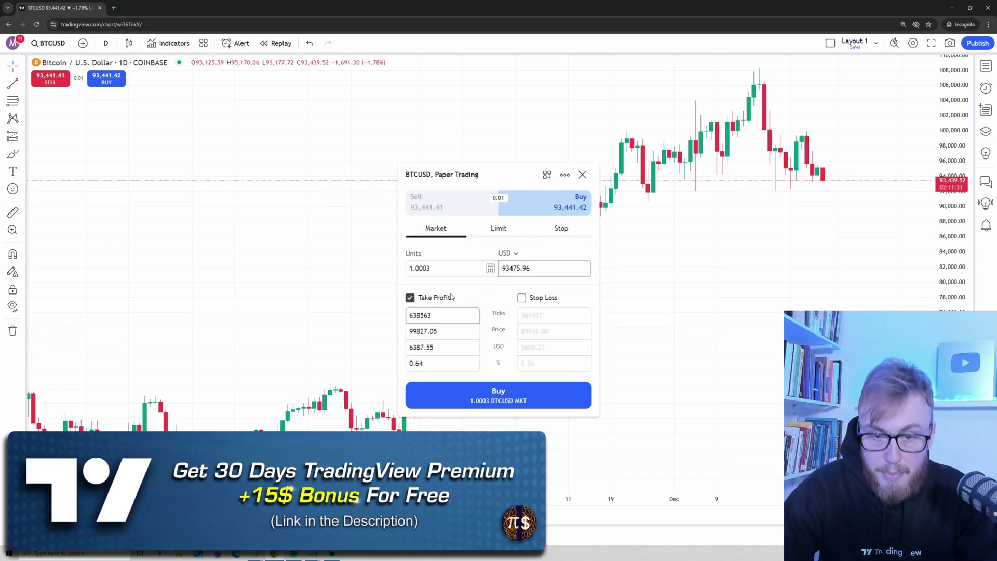
{"action": "left_click", "coordinate": [521, 298]}
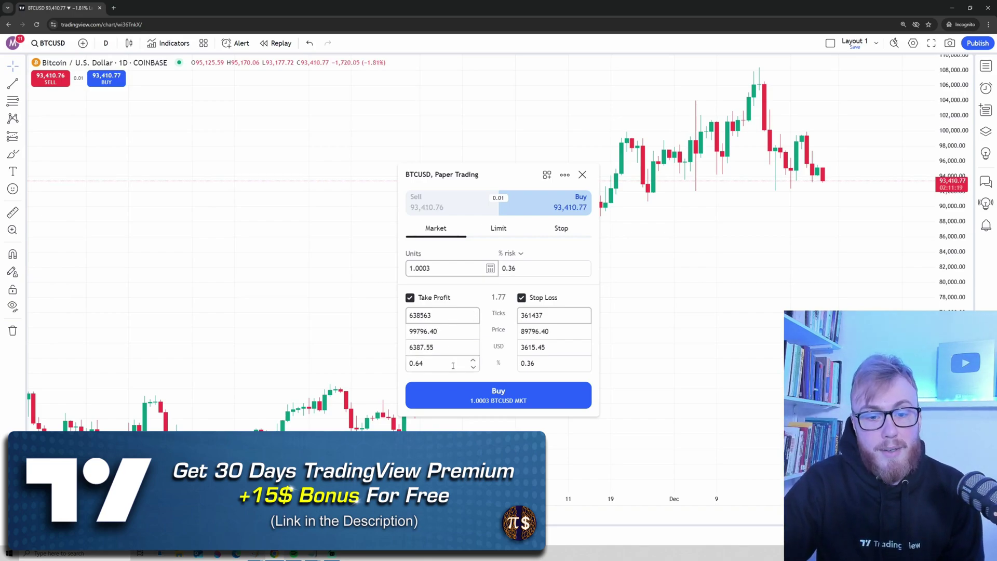
{"action": "left_click_drag", "start_coordinate": [441, 316], "coordinate": [400, 349]}
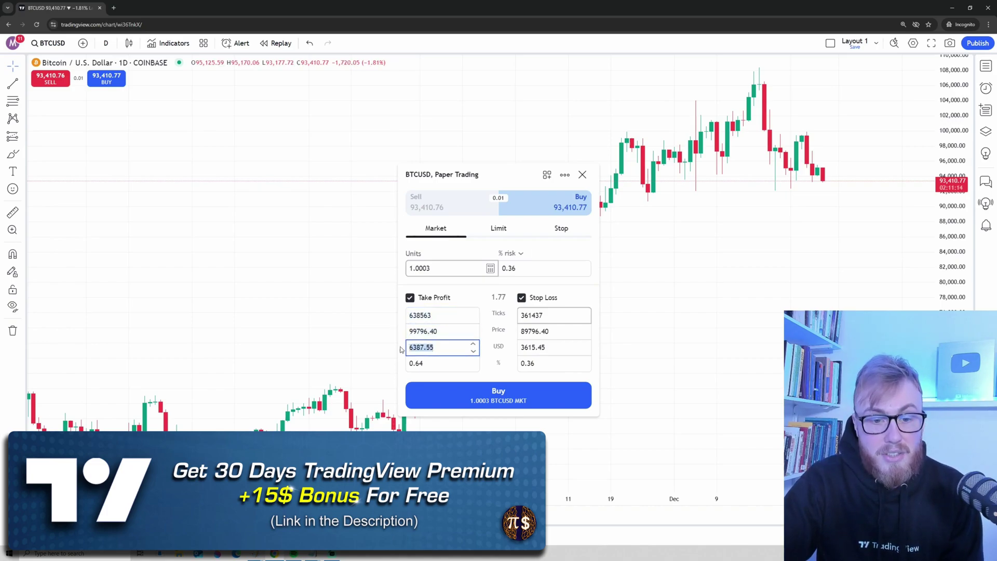
{"action": "left_click", "coordinate": [446, 331]}
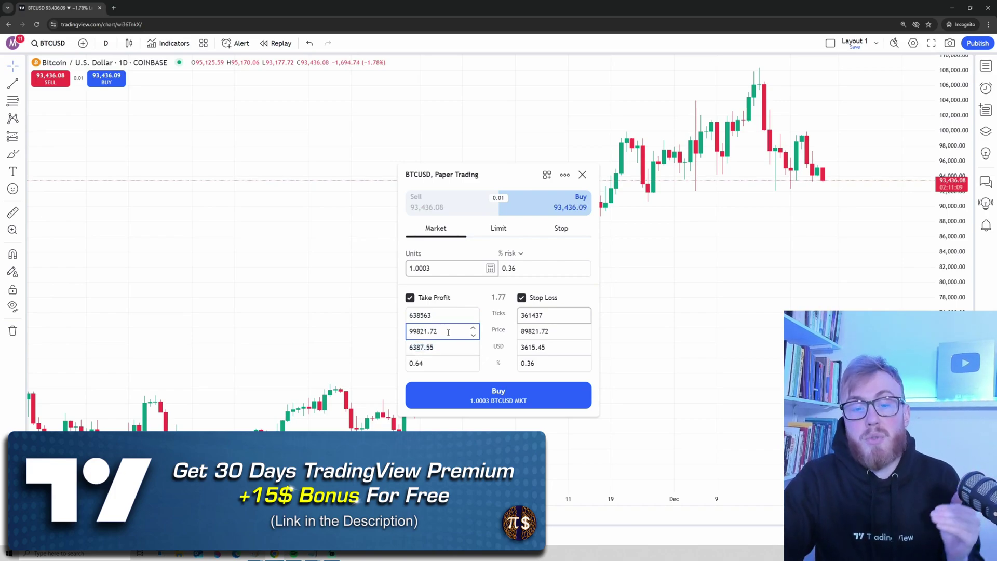
{"action": "left_click_drag", "start_coordinate": [439, 331], "coordinate": [407, 332]}
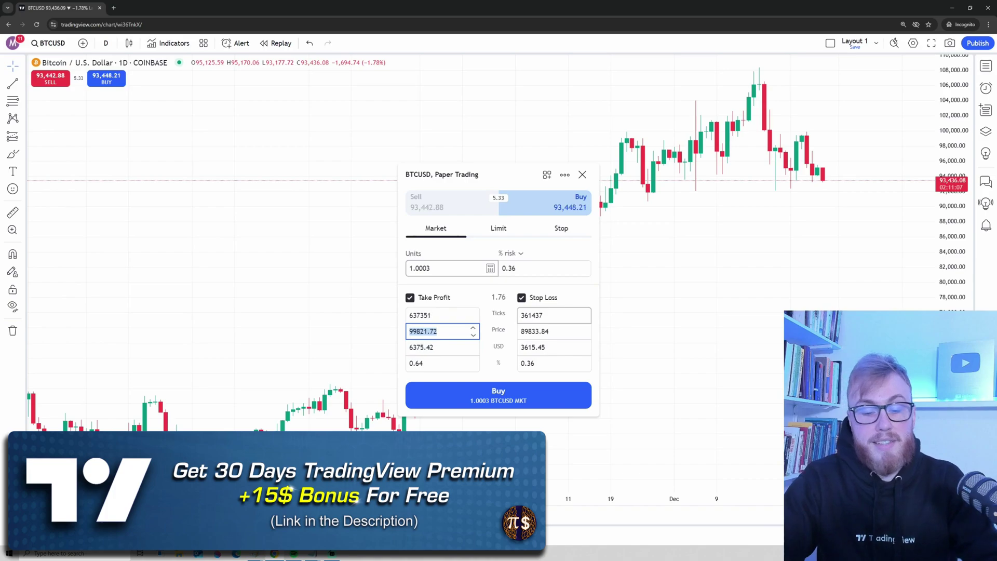
{"action": "type", "text": "10"}
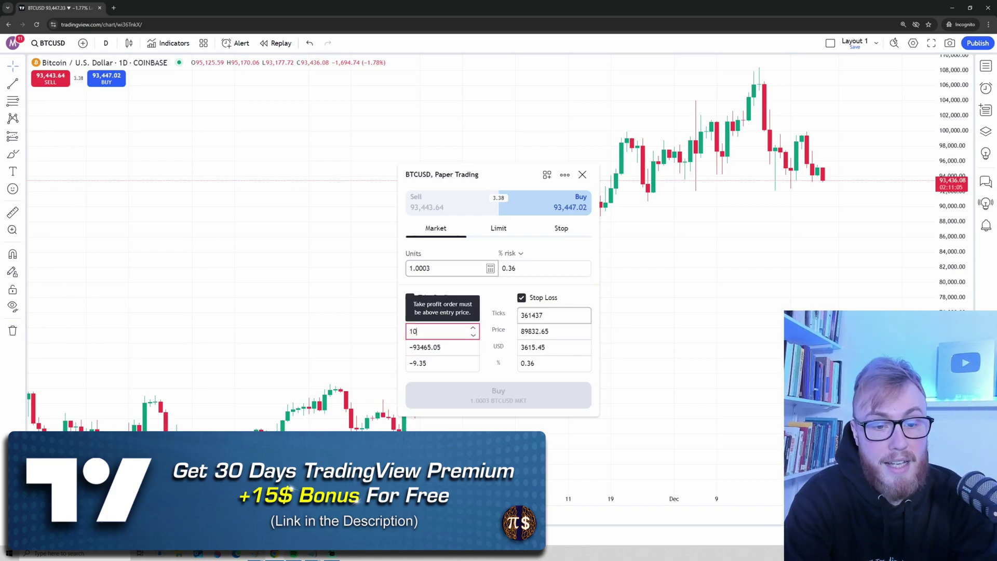
{"action": "type", "text": "0000"}
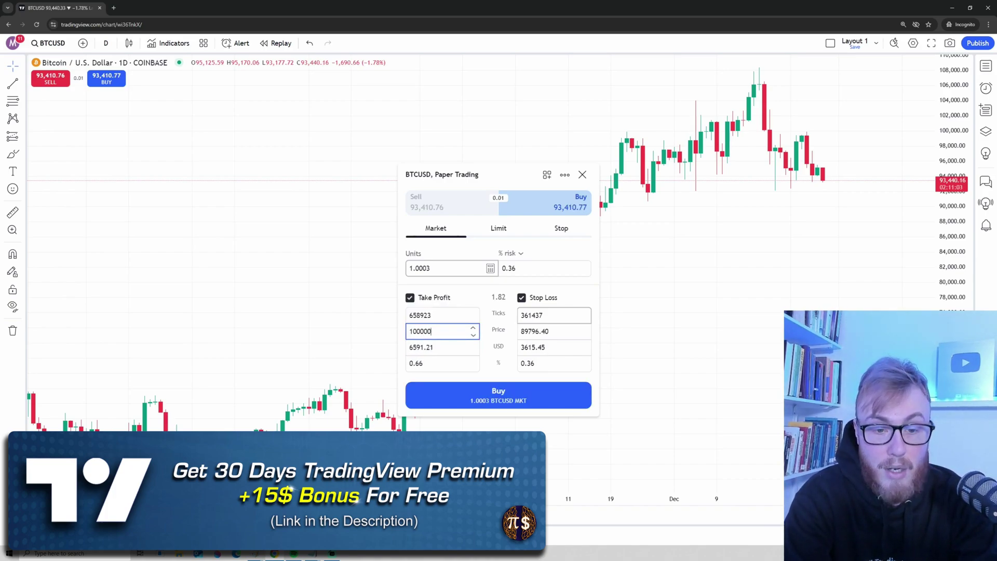
{"action": "key", "text": "alt+Tab"}
{"action": "left_click_drag", "start_coordinate": [818, 200], "coordinate": [930, 188]}
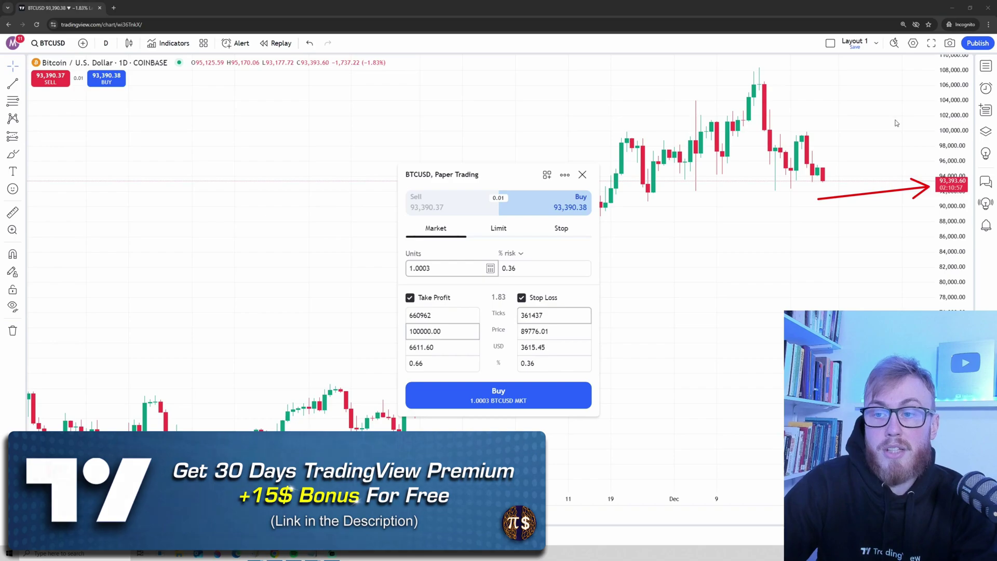
Step: Set the stop-loss price to 90000 and place the 1.0003-unit BTCUSD market buy
{"action": "left_click_drag", "start_coordinate": [824, 135], "coordinate": [927, 135]}
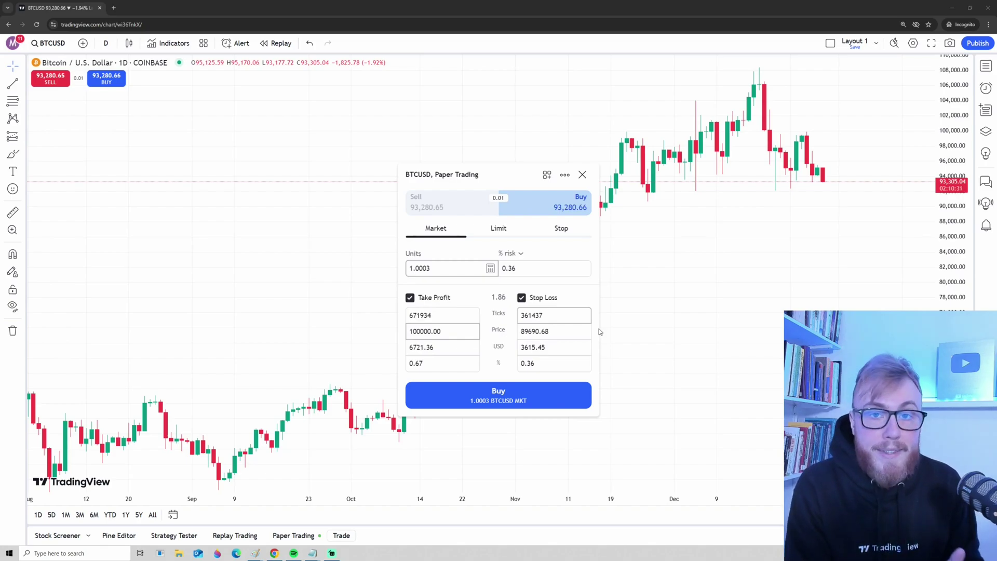
{"action": "double_click", "coordinate": [558, 331]}
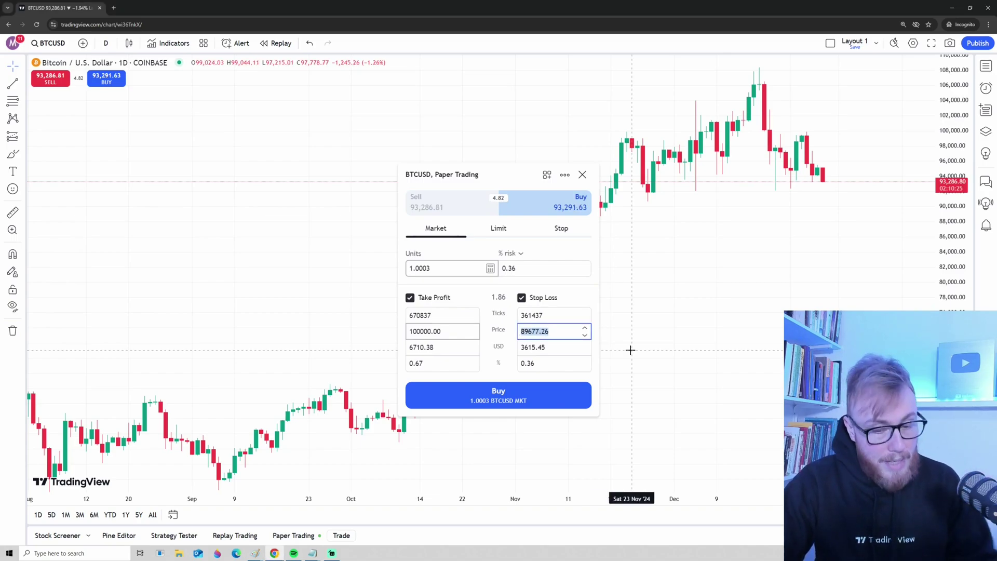
{"action": "type", "text": "900"}
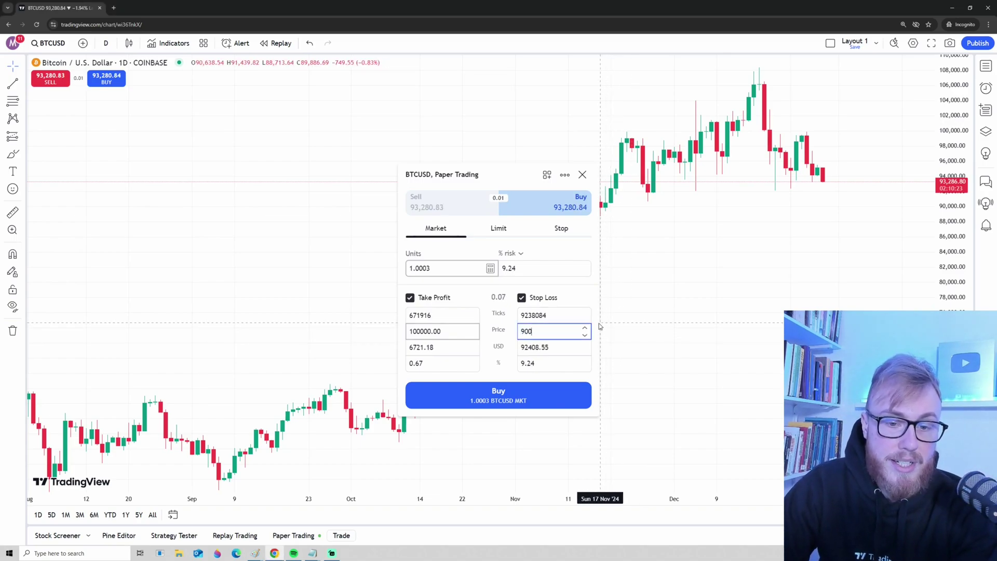
{"action": "type", "text": "00"}
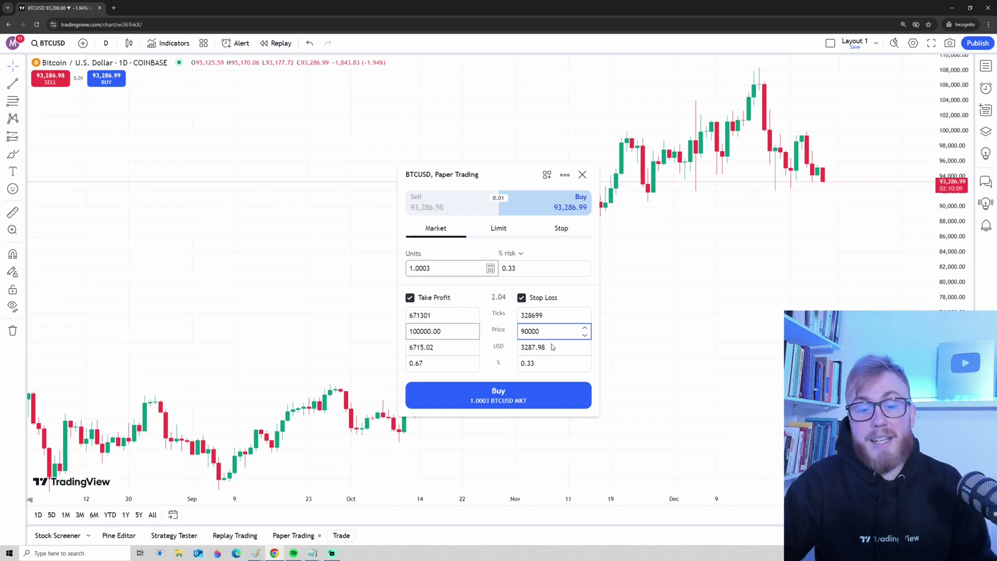
{"action": "left_click", "coordinate": [486, 404]}
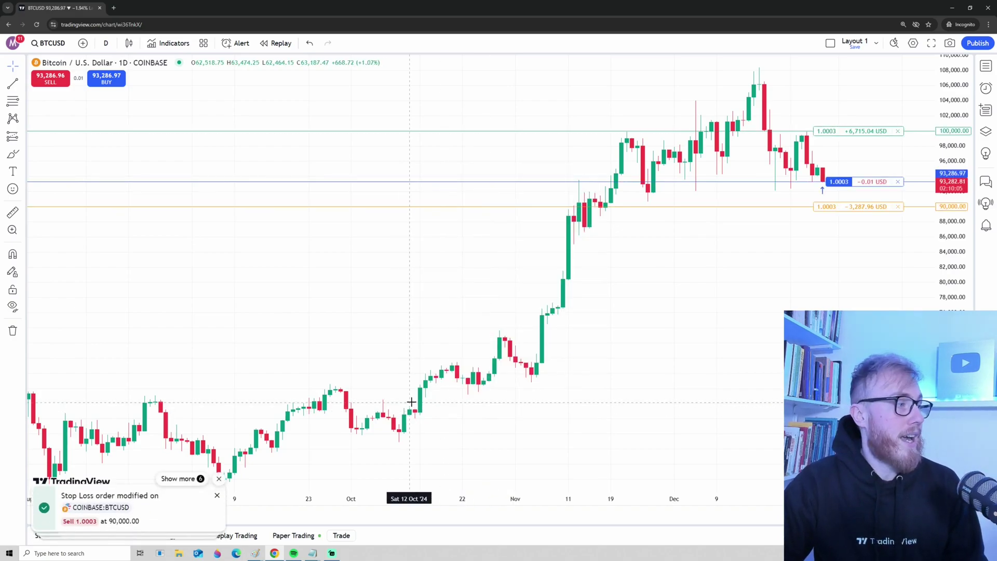
{"action": "left_click_drag", "start_coordinate": [836, 290], "coordinate": [741, 392]}
{"action": "scroll", "coordinate": [758, 378], "scroll_direction": "up", "scroll_amount": 3}
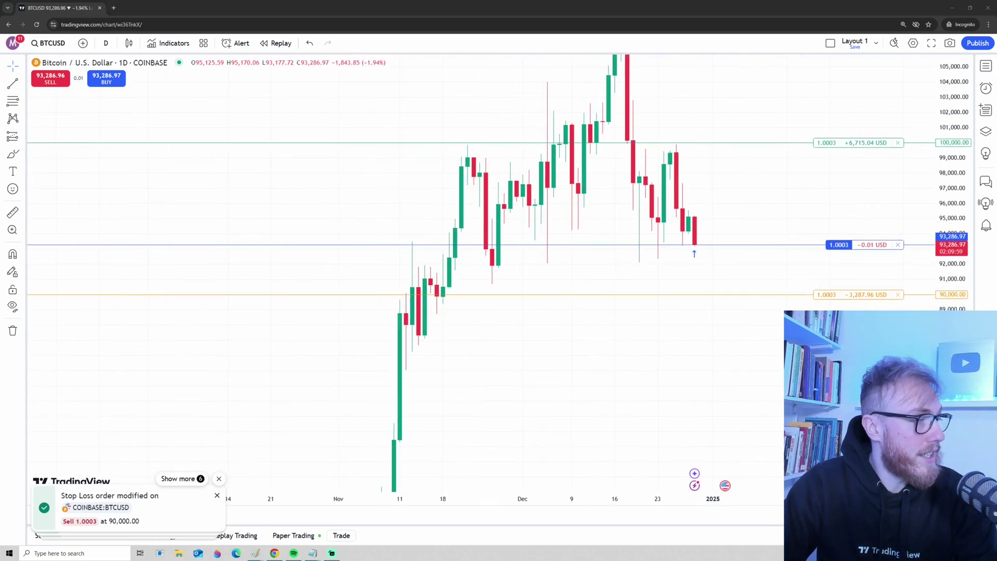
{"action": "mouse_move", "coordinate": [714, 244]}
{"action": "left_mouse_down"}
{"action": "mouse_move", "coordinate": [714, 263]}
{"action": "mouse_move", "coordinate": [667, 256]}
{"action": "mouse_move", "coordinate": [734, 248]}
{"action": "mouse_move", "coordinate": [782, 342]}
{"action": "left_mouse_up"}
{"action": "mouse_move", "coordinate": [756, 305]}
{"action": "left_mouse_down"}
{"action": "mouse_move", "coordinate": [771, 327]}
{"action": "mouse_move", "coordinate": [785, 319]}
{"action": "left_mouse_up"}
{"action": "mouse_move", "coordinate": [957, 283]}
{"action": "left_mouse_down"}
{"action": "mouse_move", "coordinate": [969, 307]}
{"action": "mouse_move", "coordinate": [952, 282]}
{"action": "left_mouse_up"}
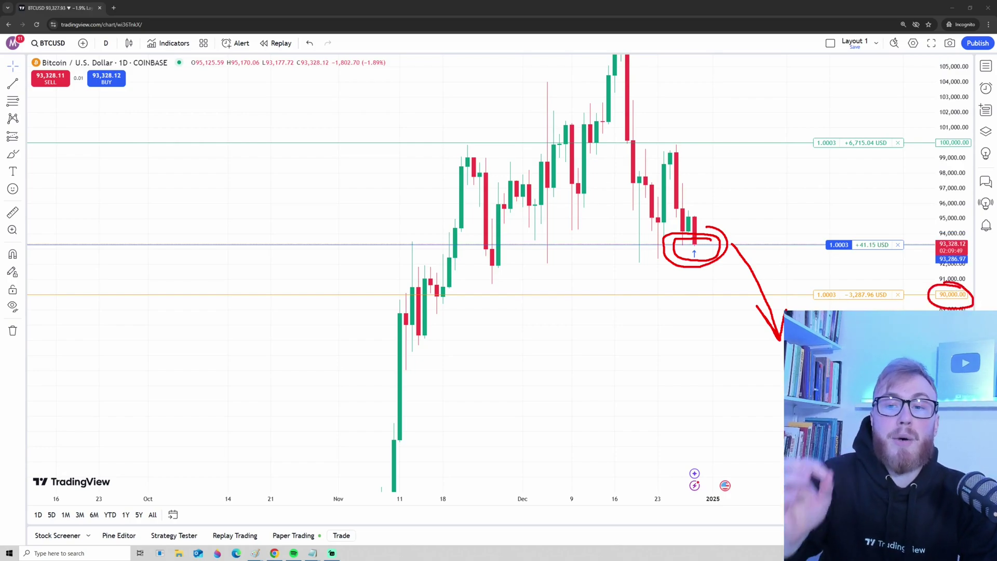
{"action": "mouse_move", "coordinate": [736, 246]}
{"action": "left_mouse_down"}
{"action": "mouse_move", "coordinate": [816, 120]}
{"action": "mouse_move", "coordinate": [819, 93]}
{"action": "left_mouse_up"}
{"action": "mouse_move", "coordinate": [784, 123]}
{"action": "left_mouse_down"}
{"action": "mouse_move", "coordinate": [819, 93]}
{"action": "mouse_move", "coordinate": [840, 120]}
{"action": "left_mouse_up"}
{"action": "mouse_move", "coordinate": [963, 136]}
{"action": "left_mouse_down"}
{"action": "mouse_move", "coordinate": [931, 133]}
{"action": "mouse_move", "coordinate": [965, 132]}
{"action": "left_mouse_up"}
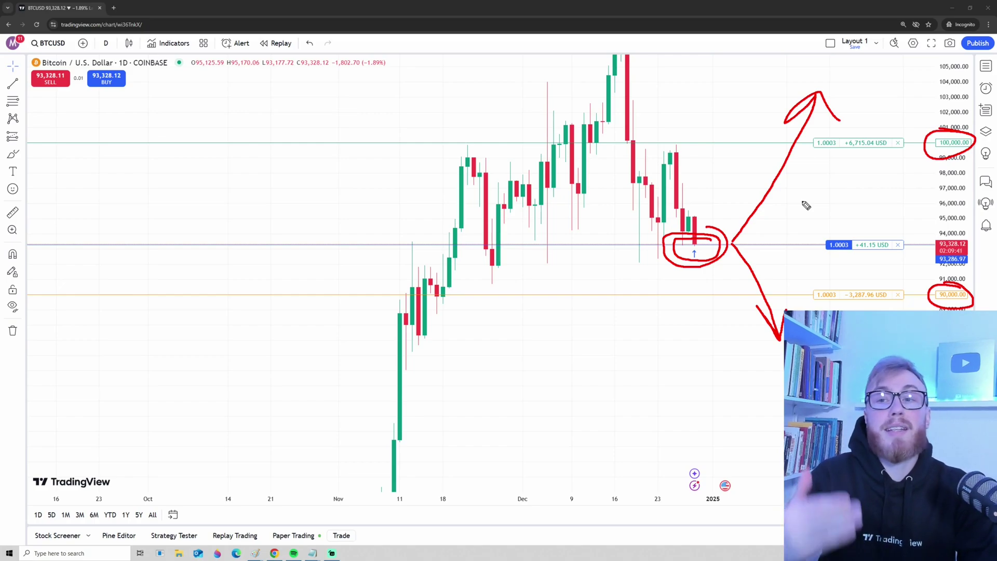
{"action": "mouse_move", "coordinate": [834, 204]}
{"action": "left_mouse_down"}
{"action": "mouse_move", "coordinate": [842, 168]}
{"action": "mouse_move", "coordinate": [866, 171]}
{"action": "left_mouse_up"}
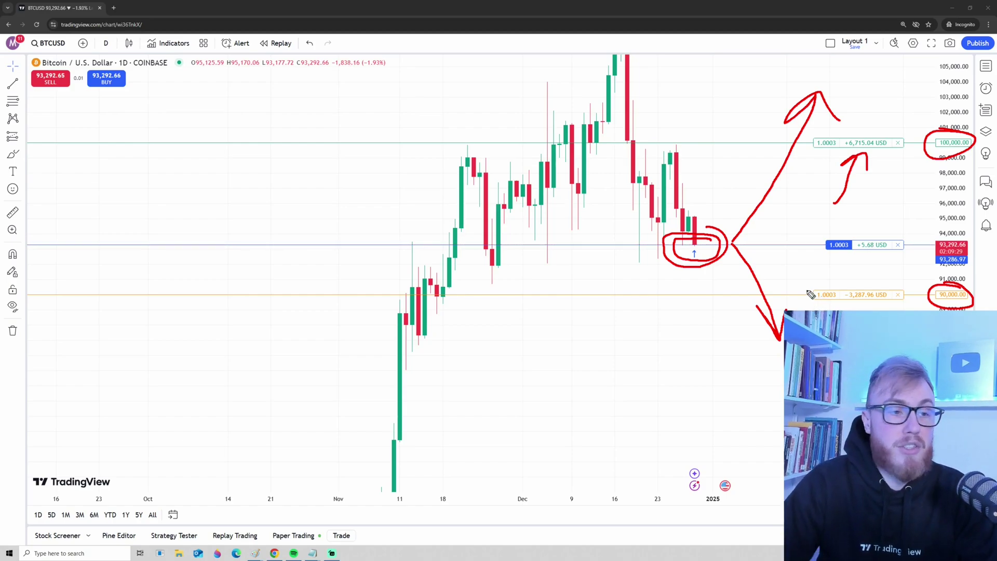
{"action": "key", "text": "Escape"}
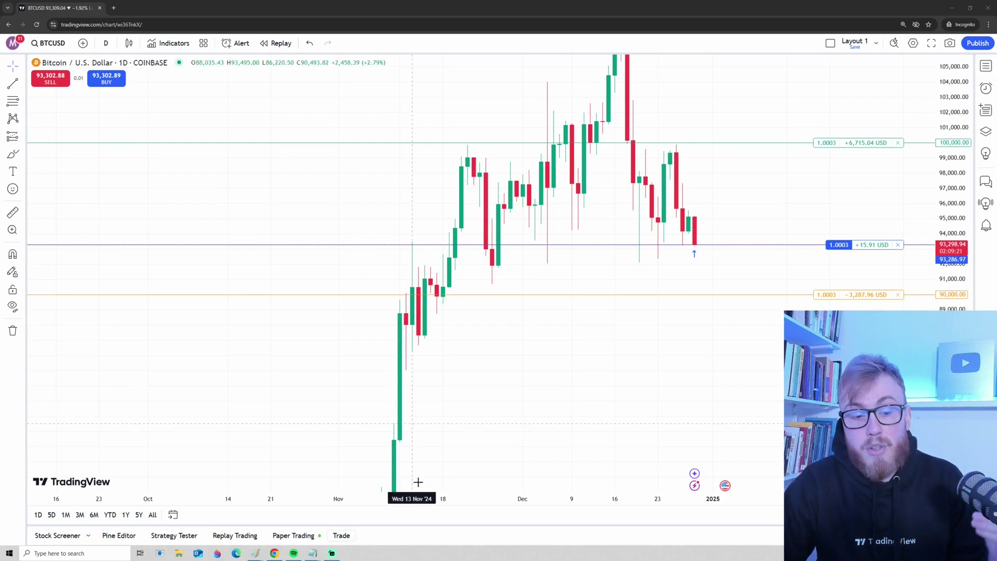
Step: Review the open BTCUSD position: average fill 93,286.97 and take profit 100,000.00
{"action": "left_click", "coordinate": [292, 535]}
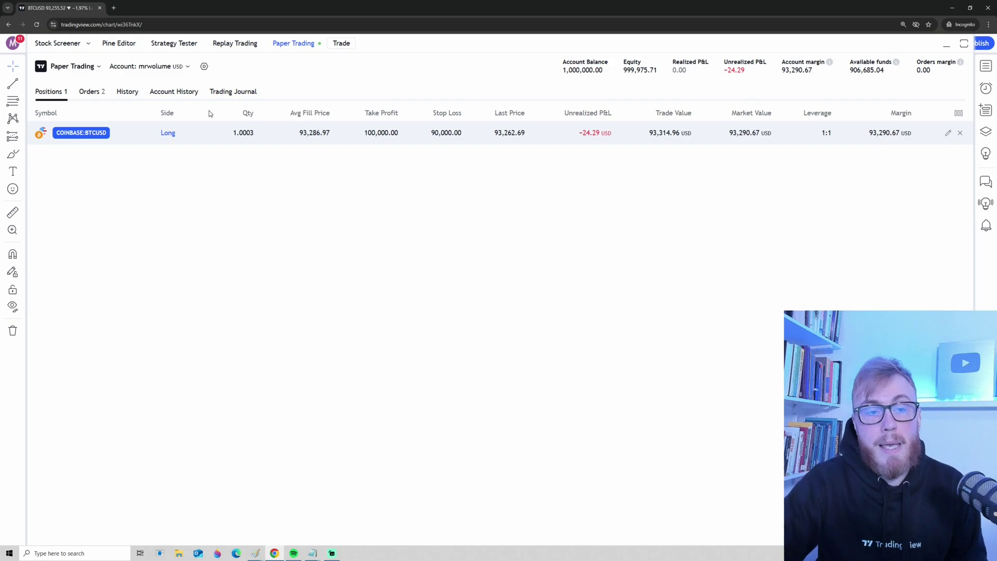
{"action": "left_click_drag", "start_coordinate": [298, 138], "coordinate": [331, 135]}
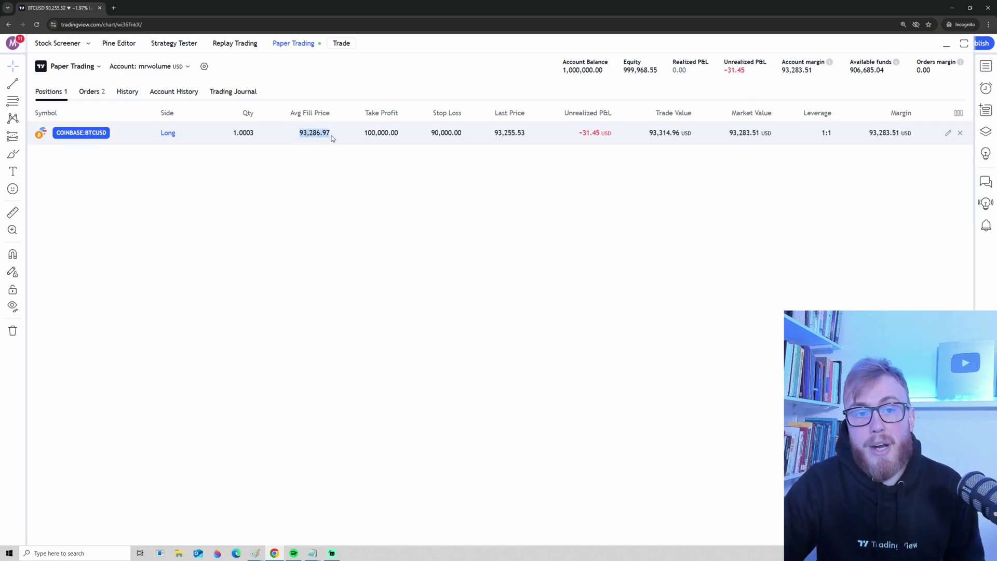
{"action": "left_click_drag", "start_coordinate": [362, 136], "coordinate": [411, 135]}
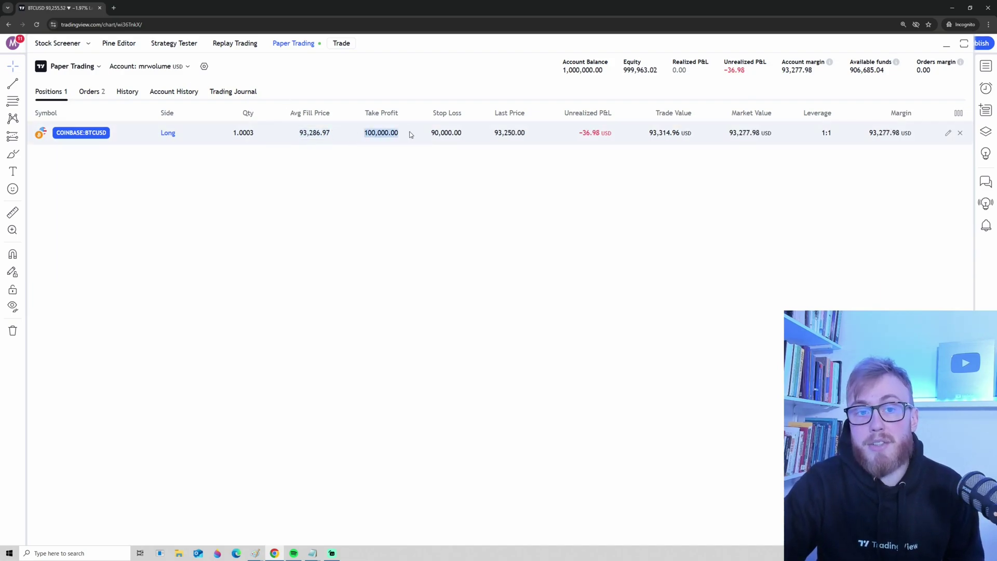
Step: Check the working Take Profit order at 100,000.00 and Stop Loss at 90,000.00
{"action": "left_click", "coordinate": [92, 93]}
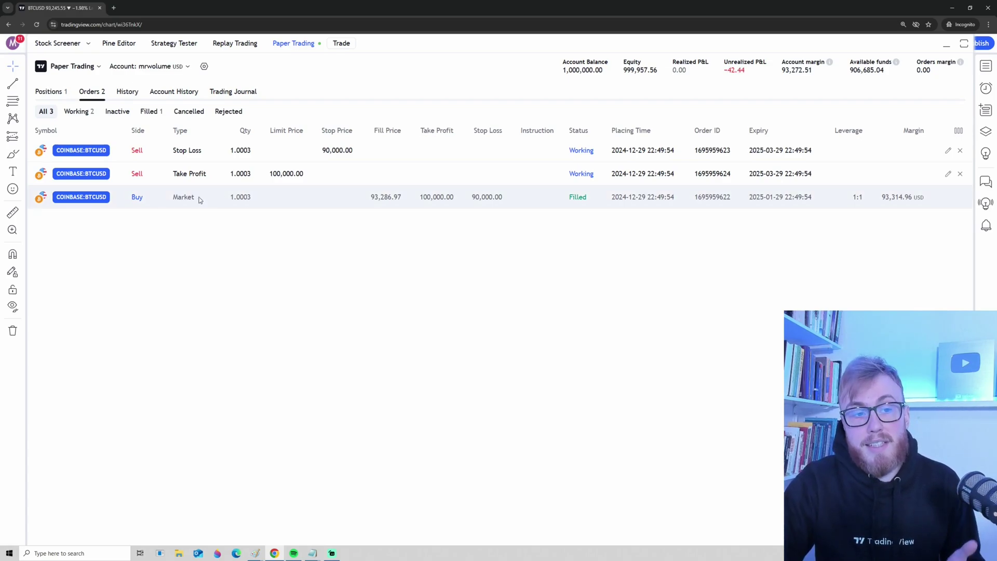
{"action": "left_click_drag", "start_coordinate": [172, 174], "coordinate": [216, 175]}
{"action": "left_click_drag", "start_coordinate": [173, 151], "coordinate": [202, 151]}
{"action": "left_click_drag", "start_coordinate": [256, 174], "coordinate": [305, 175]}
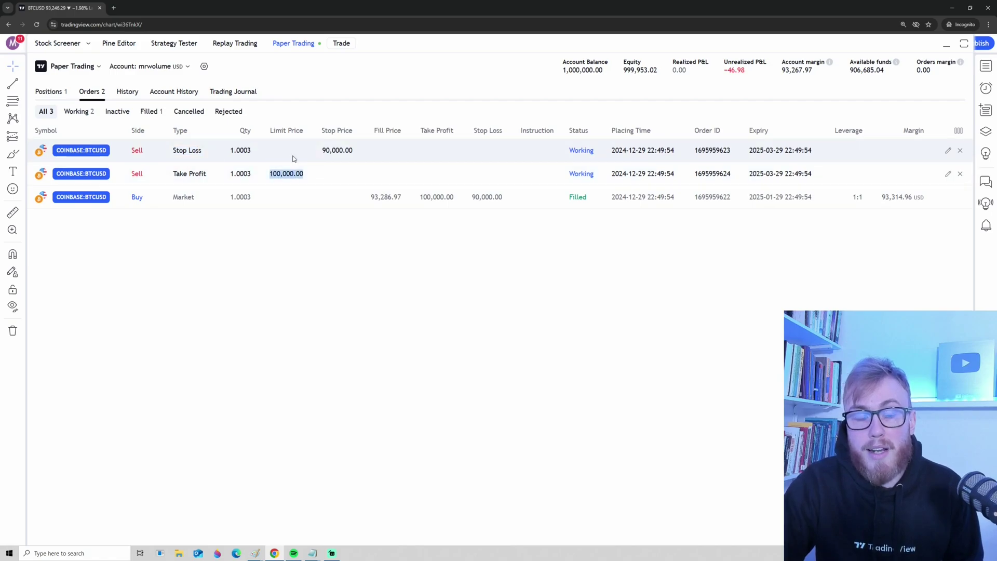
{"action": "left_click_drag", "start_coordinate": [169, 153], "coordinate": [244, 154]}
{"action": "left_click_drag", "start_coordinate": [315, 158], "coordinate": [396, 160]}
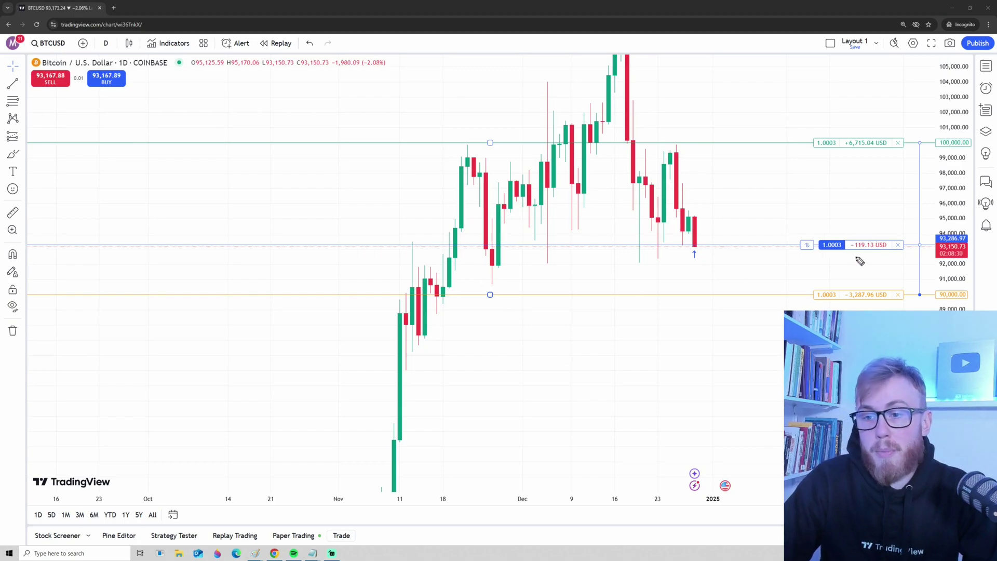
Step: Circle the running loss, then close the 1.0003 BTCUSD long with a market sell
{"action": "mouse_move", "coordinate": [890, 233]}
{"action": "left_mouse_down"}
{"action": "mouse_move", "coordinate": [873, 233]}
{"action": "mouse_move", "coordinate": [873, 261]}
{"action": "mouse_move", "coordinate": [838, 239]}
{"action": "mouse_move", "coordinate": [879, 222]}
{"action": "left_mouse_up"}
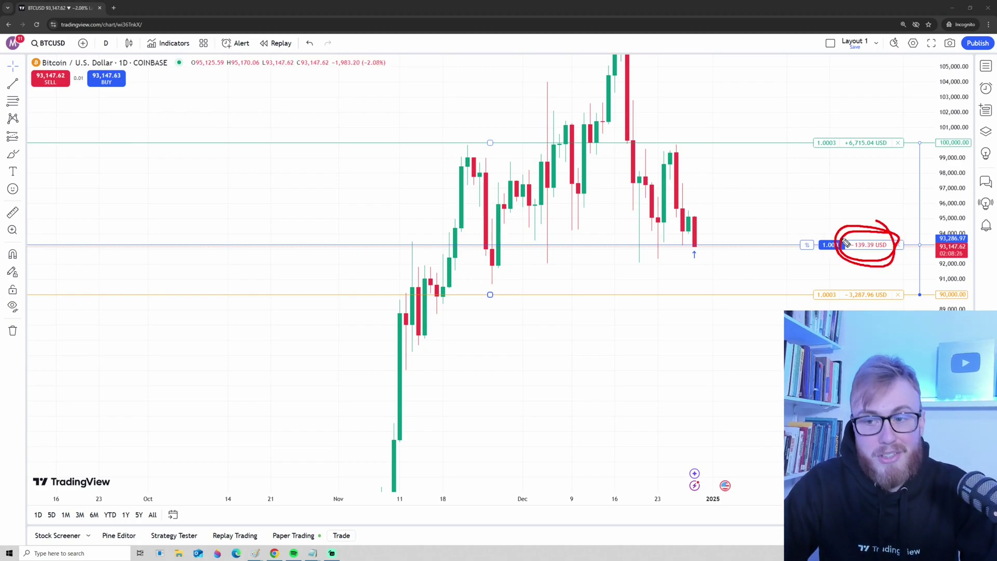
{"action": "key", "text": "Escape"}
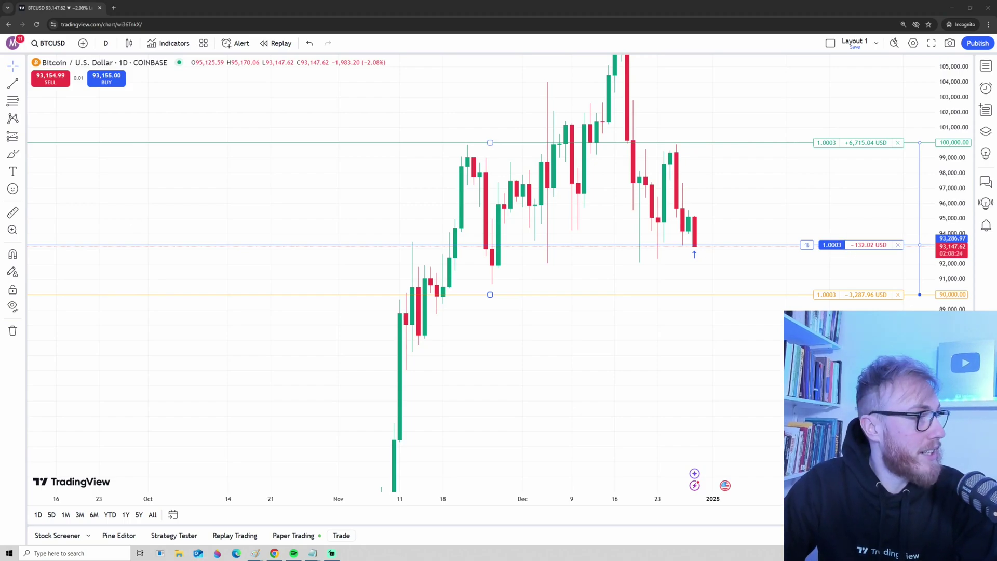
{"action": "left_click", "coordinate": [50, 78]}
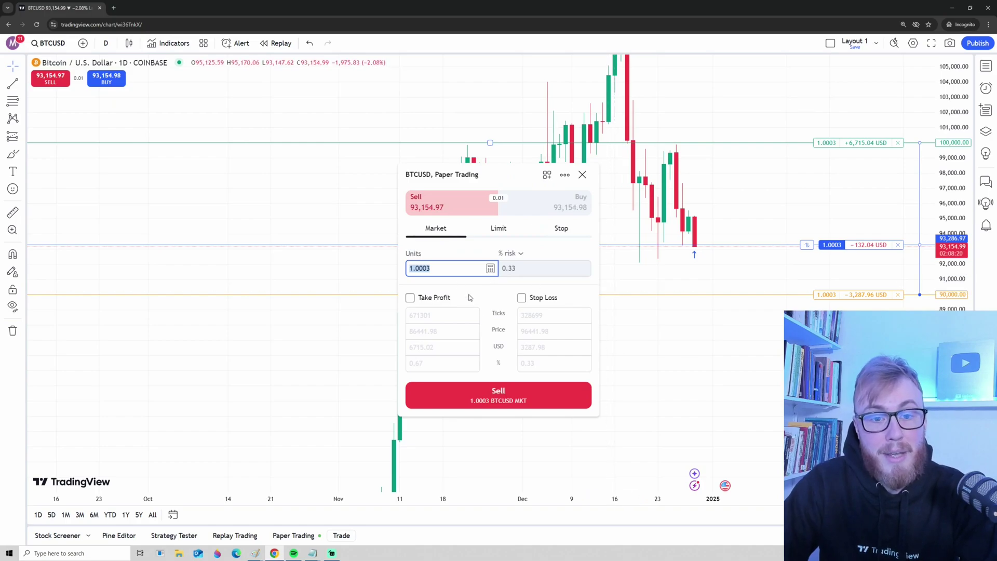
{"action": "left_click", "coordinate": [452, 272]}
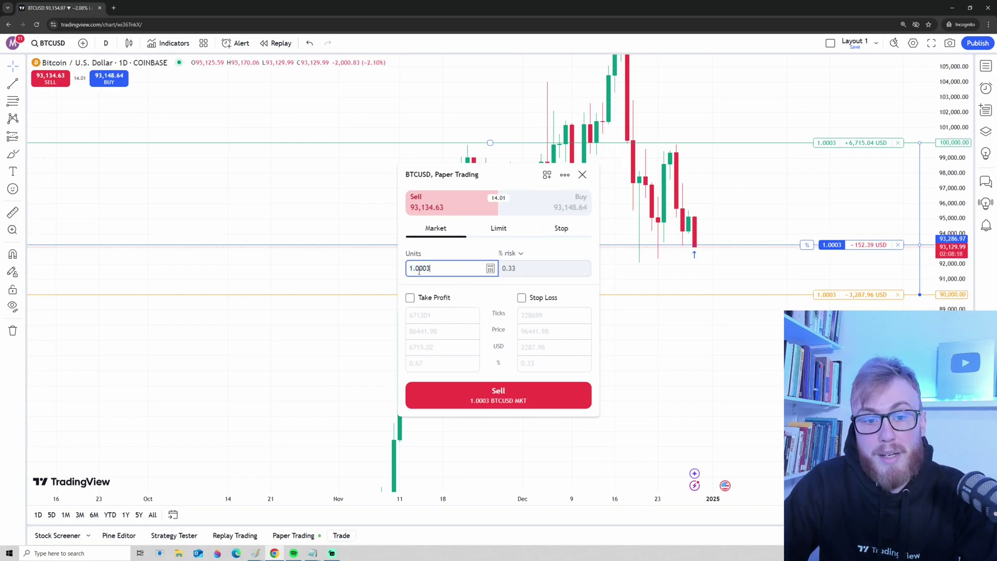
{"action": "left_click", "coordinate": [489, 401]}
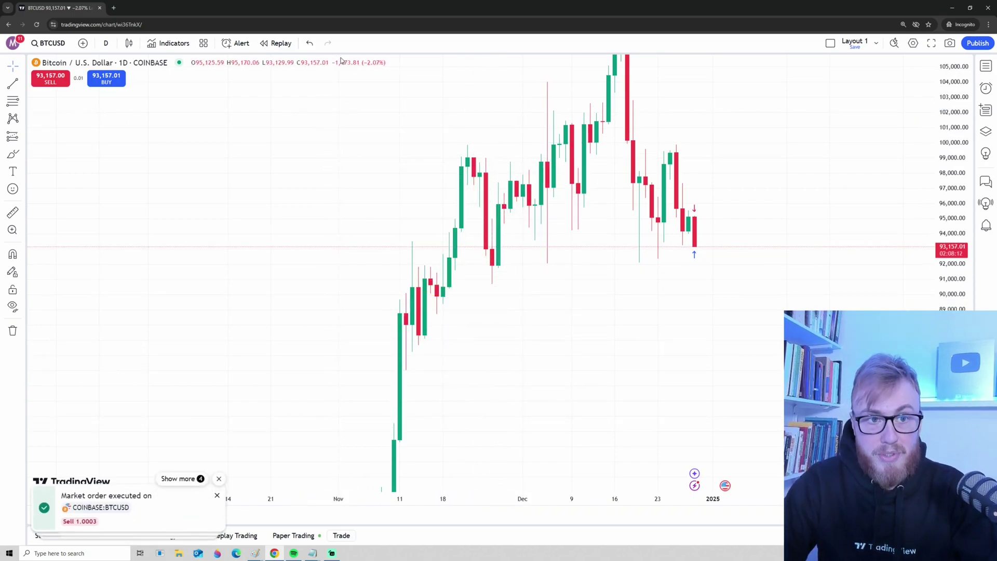
Step: Open the Paper Trading orders panel and mark the account balance and realized P&L of -130.01
{"action": "left_click", "coordinate": [294, 535]}
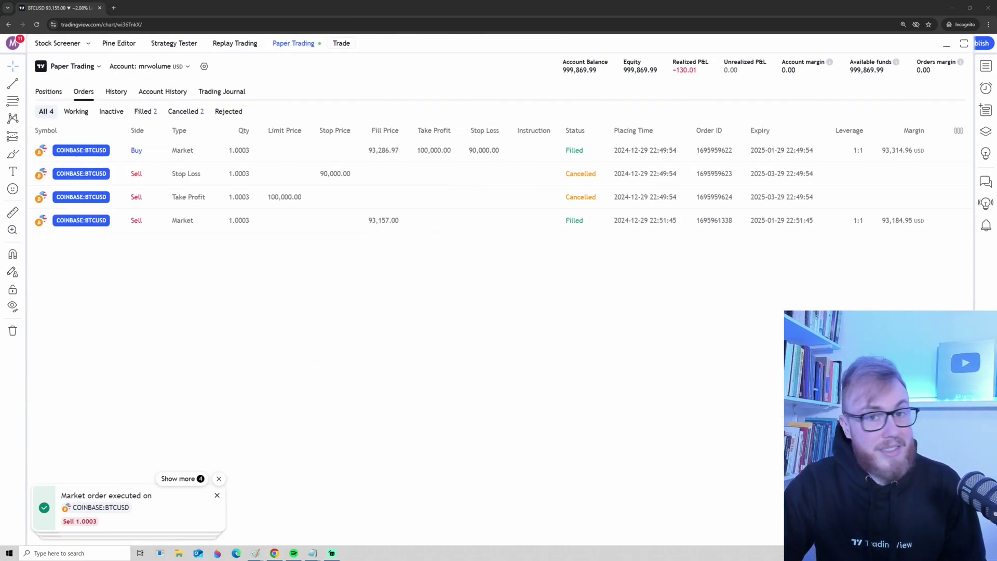
{"action": "mouse_move", "coordinate": [427, 76]}
{"action": "left_mouse_down"}
{"action": "mouse_move", "coordinate": [563, 72]}
{"action": "mouse_move", "coordinate": [543, 84]}
{"action": "left_mouse_up"}
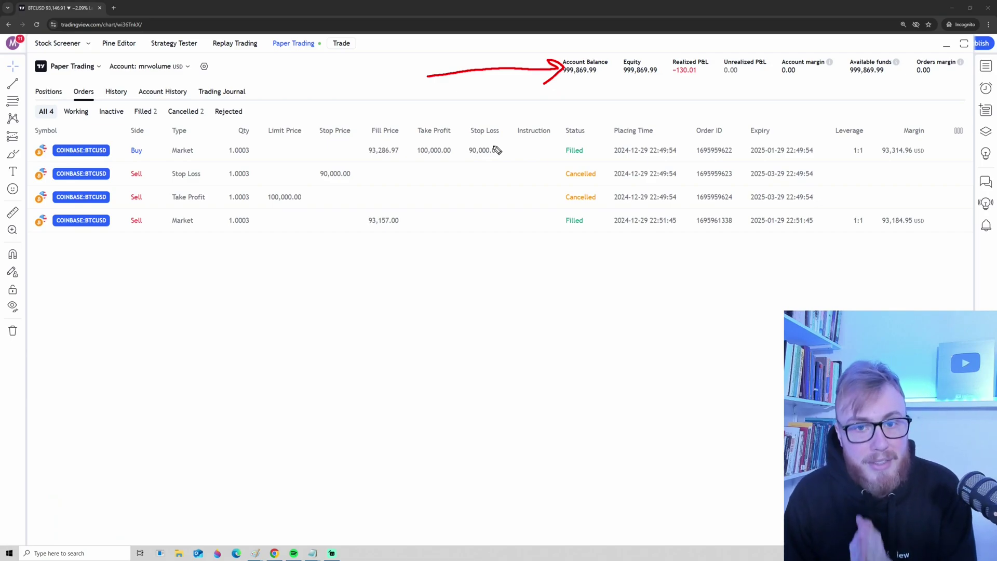
{"action": "mouse_move", "coordinate": [707, 58]}
{"action": "left_mouse_down"}
{"action": "mouse_move", "coordinate": [684, 51]}
{"action": "mouse_move", "coordinate": [672, 86]}
{"action": "mouse_move", "coordinate": [695, 59]}
{"action": "left_mouse_up"}
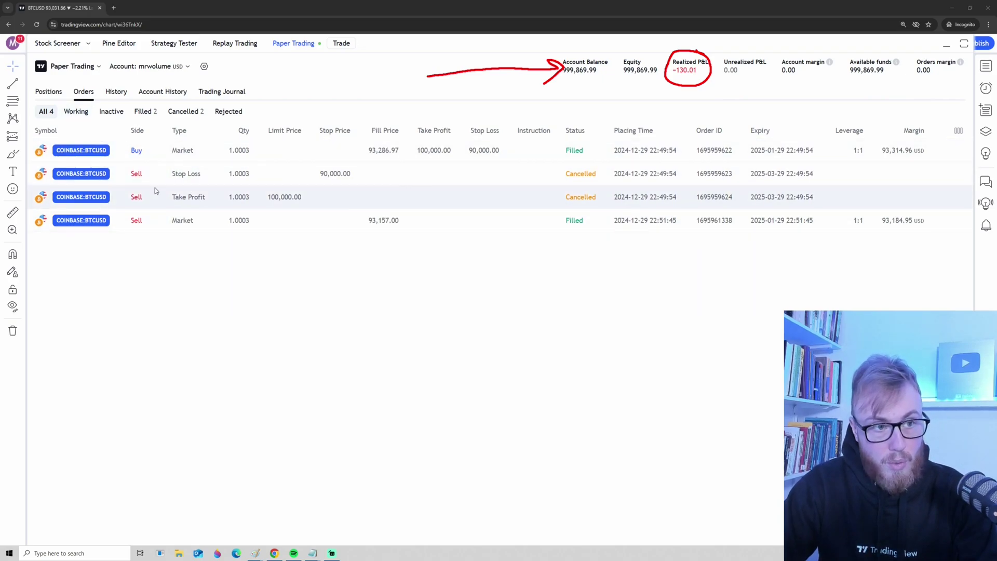
Step: Filter the orders by Working, Filled and All 4, then point out the realized P&L again
{"action": "left_click", "coordinate": [75, 112]}
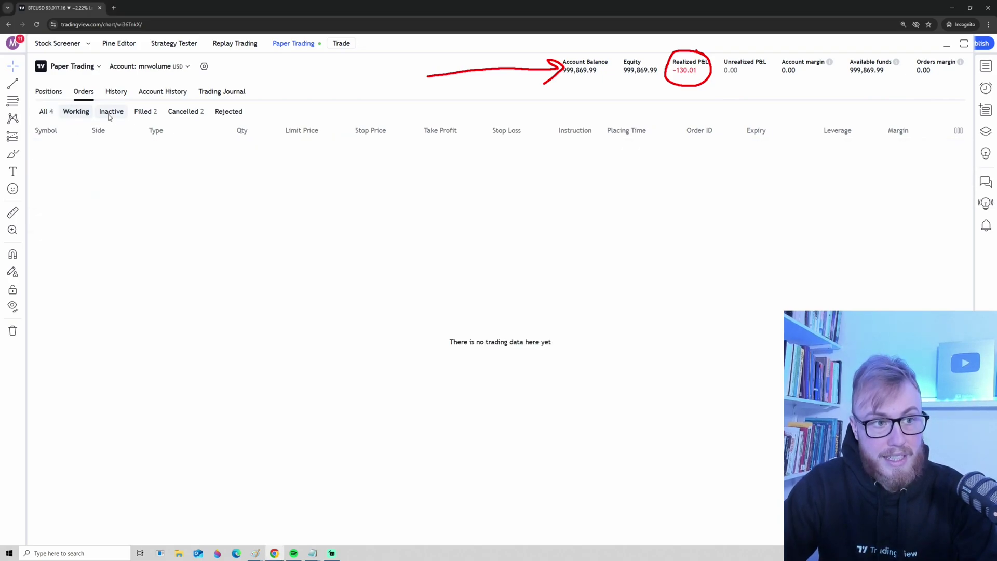
{"action": "left_click", "coordinate": [147, 113]}
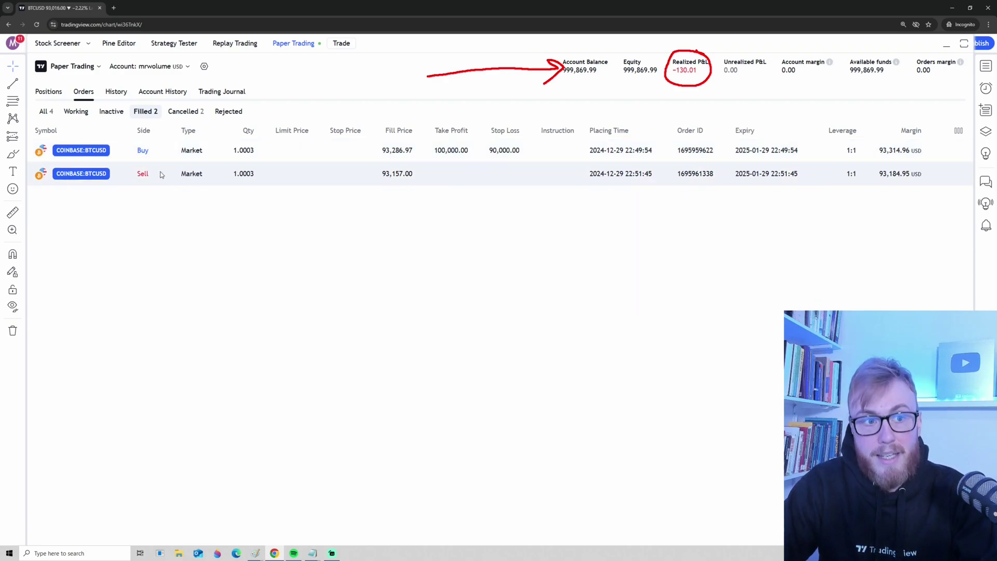
{"action": "left_click", "coordinate": [46, 111]}
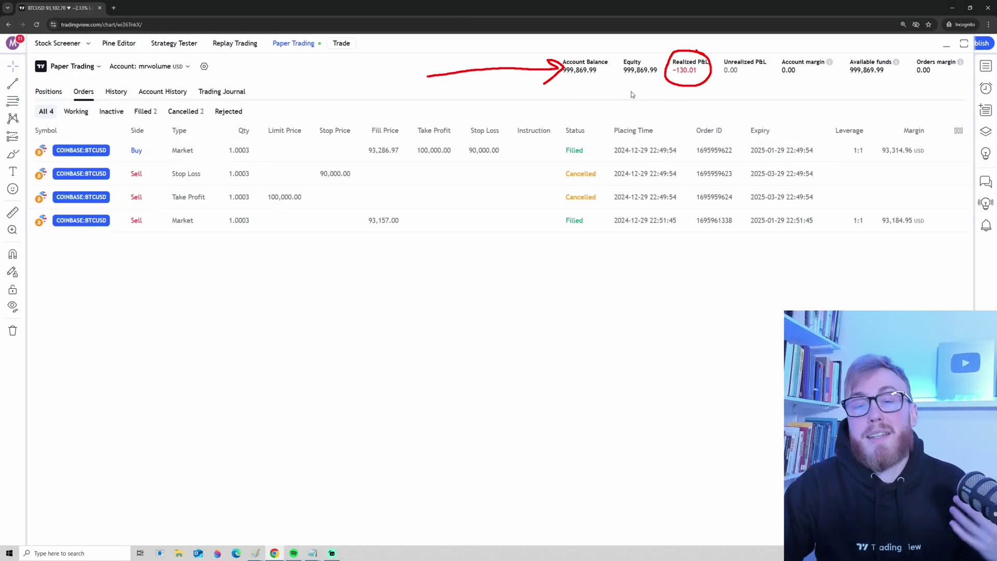
{"action": "mouse_move", "coordinate": [619, 102]}
{"action": "left_mouse_down"}
{"action": "mouse_move", "coordinate": [658, 79]}
{"action": "mouse_move", "coordinate": [657, 98]}
{"action": "left_mouse_up"}
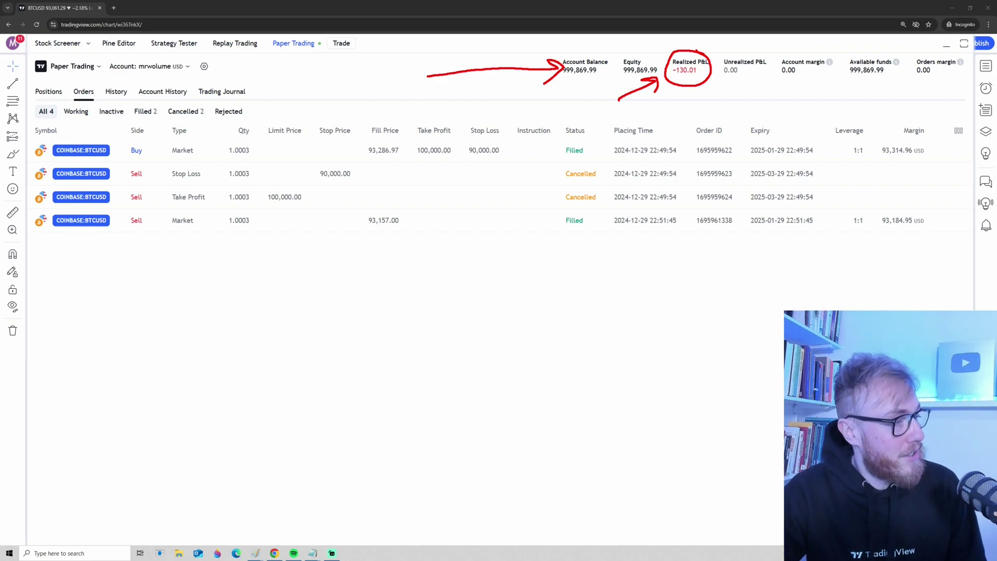
{"action": "key", "text": "Escape"}
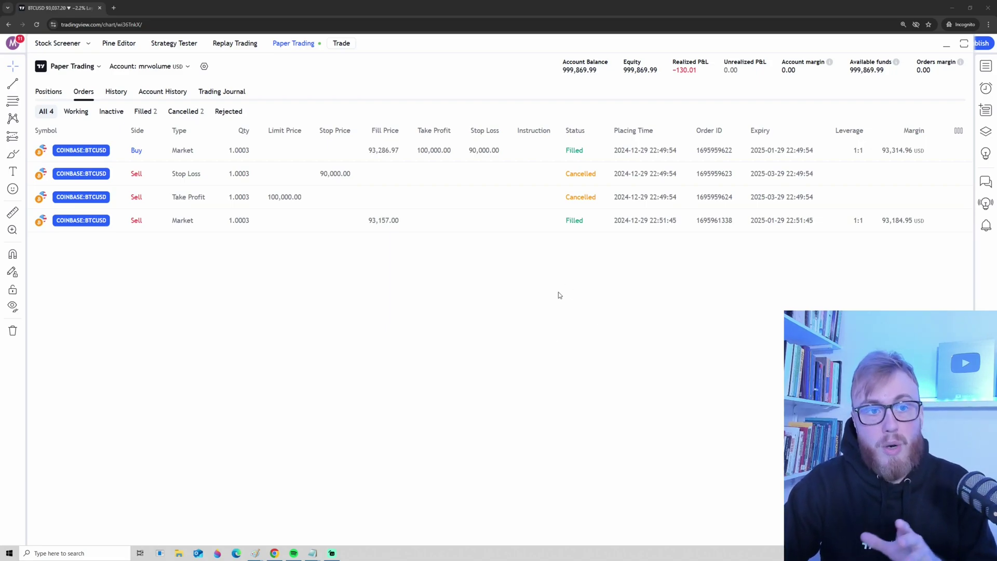
Step: View the Paper Trading account settings without changes, then log out of Paper Trading
{"action": "left_click", "coordinate": [294, 43]}
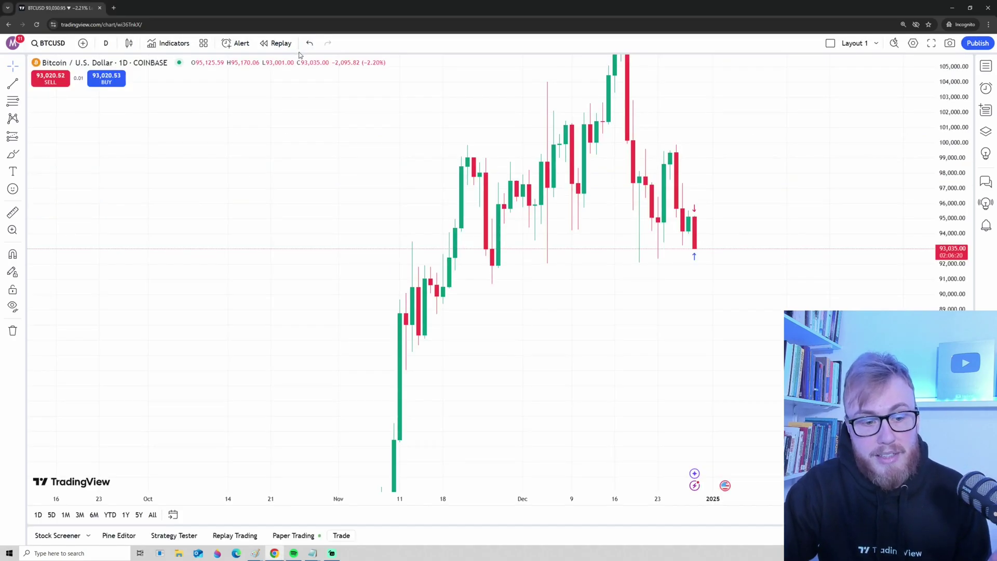
{"action": "left_click", "coordinate": [295, 538]}
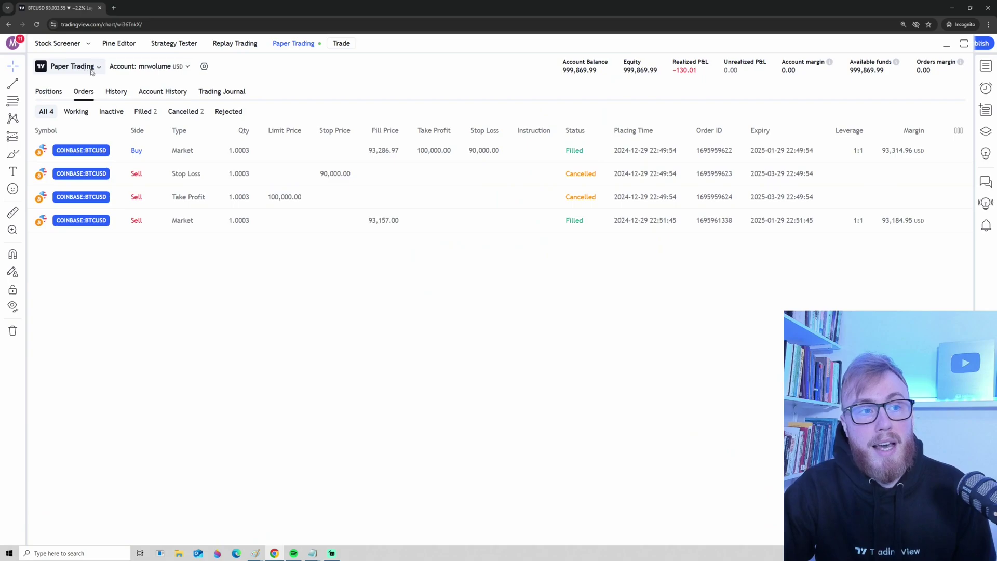
{"action": "left_click", "coordinate": [204, 67]}
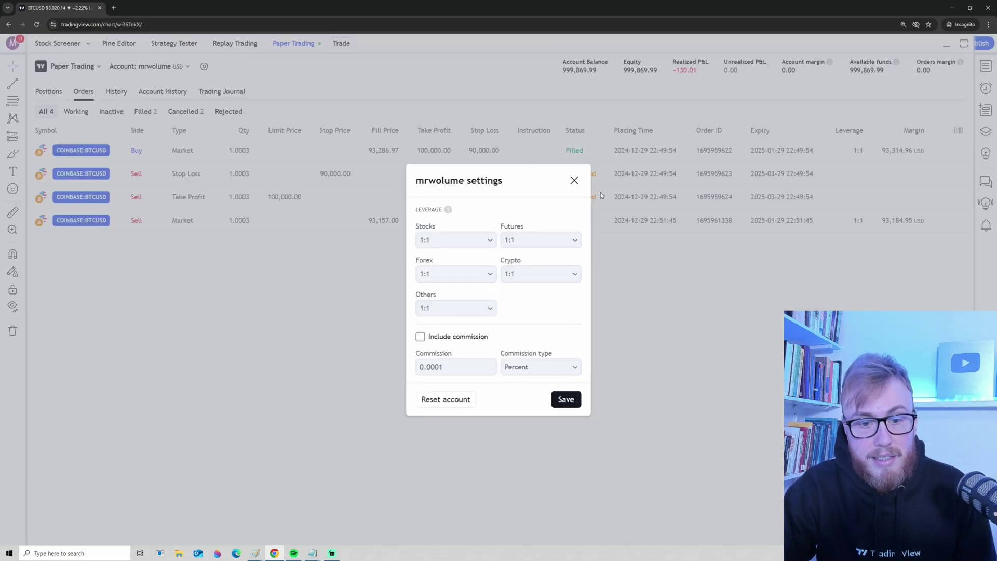
{"action": "left_click", "coordinate": [574, 180]}
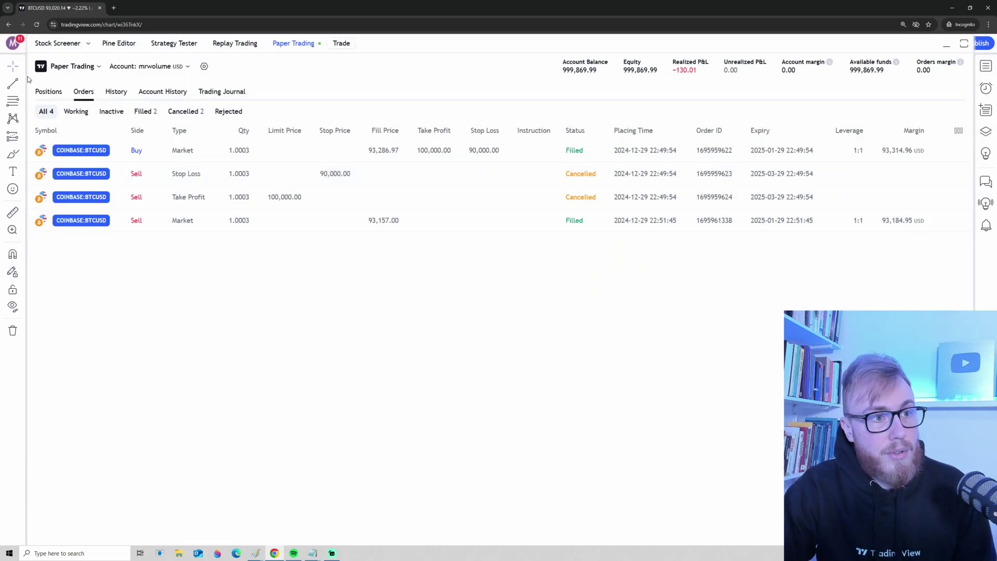
{"action": "left_click", "coordinate": [99, 68]}
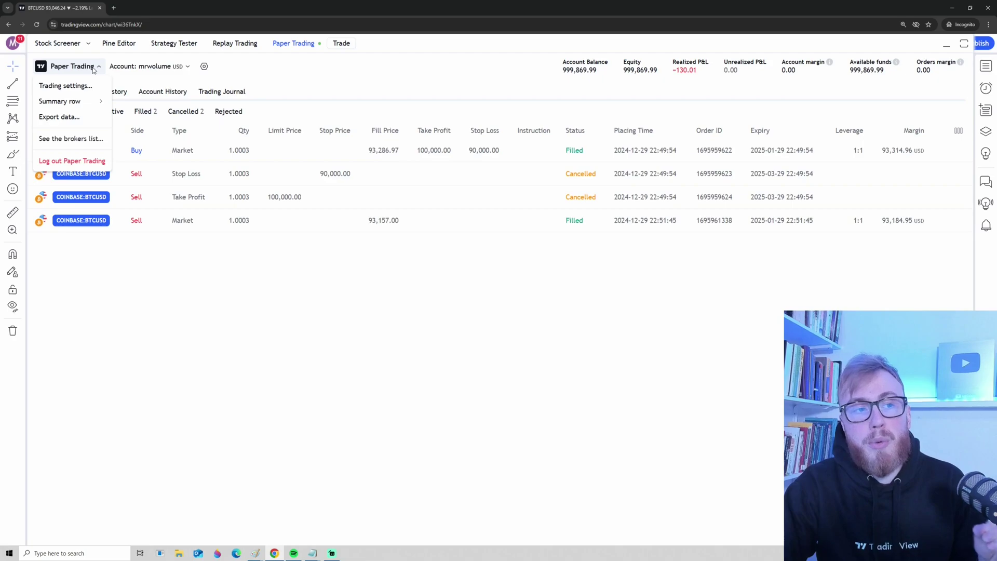
{"action": "left_click", "coordinate": [79, 160]}
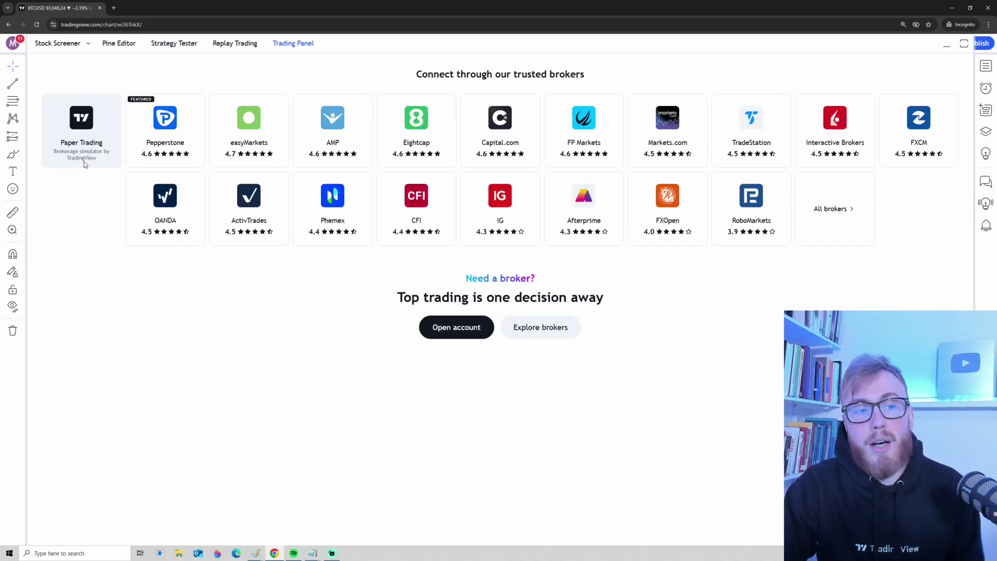
Step: Close the trading panel to show the full BTCUSD daily chart
{"action": "left_click", "coordinate": [293, 43]}
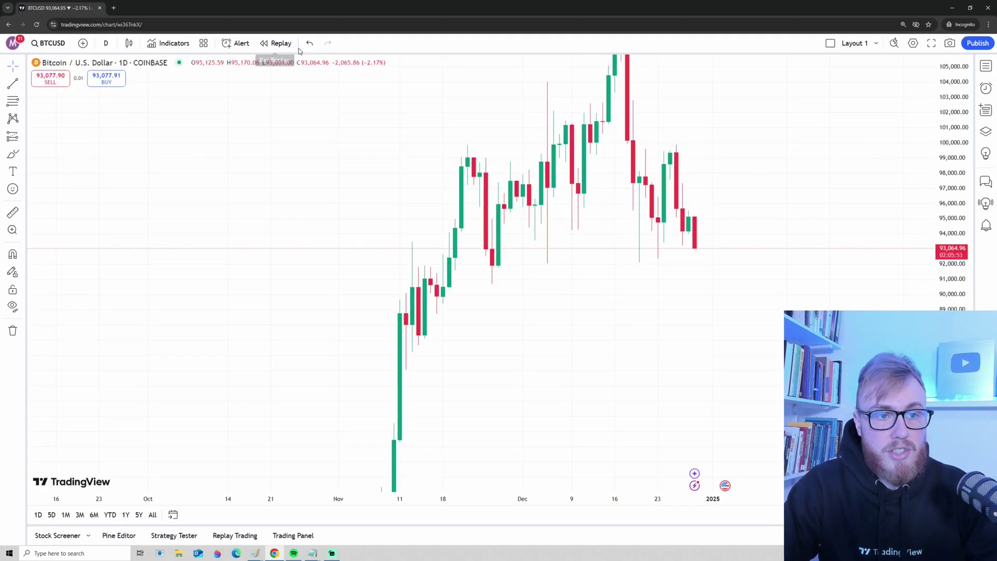